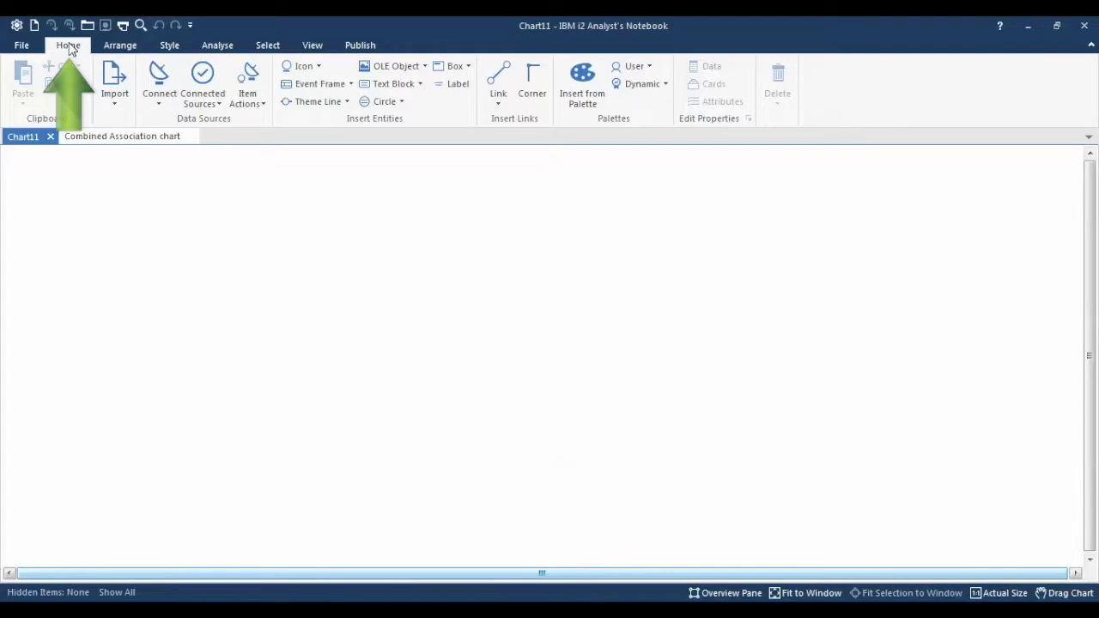
Place a Male entity and a Female entity (Male 1, Female 1) on the chart from the palette
left_click(567, 90)
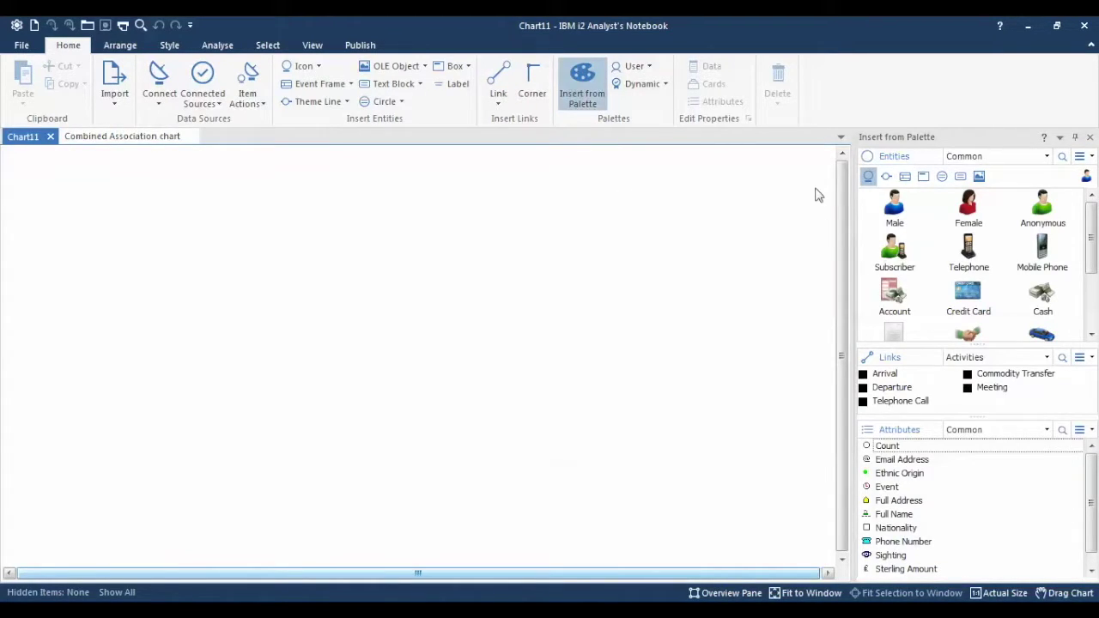
left_click_drag(895, 215, 456, 227)
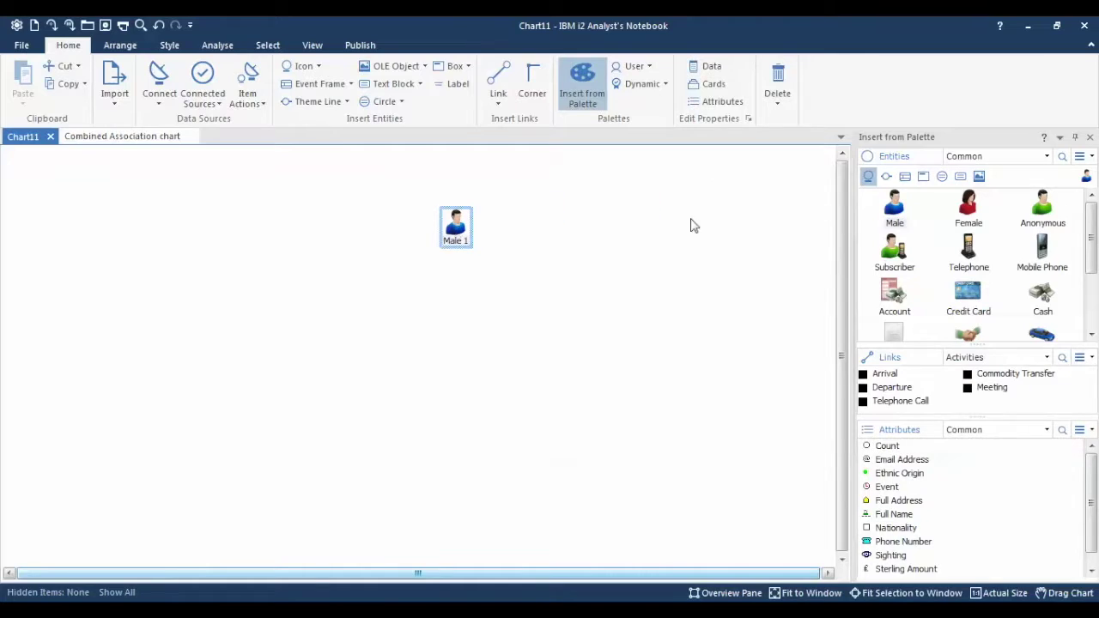
left_click_drag(964, 221, 618, 219)
left_click(603, 308)
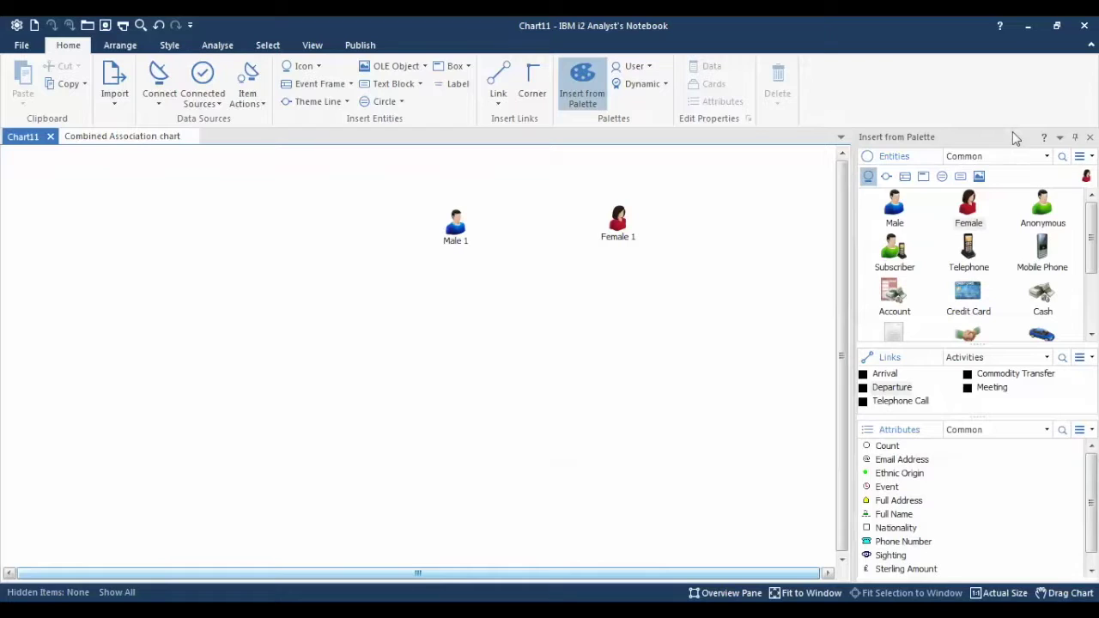
Float the entity palette over the chart, dock it back, then close it
left_click_drag(1014, 138, 668, 134)
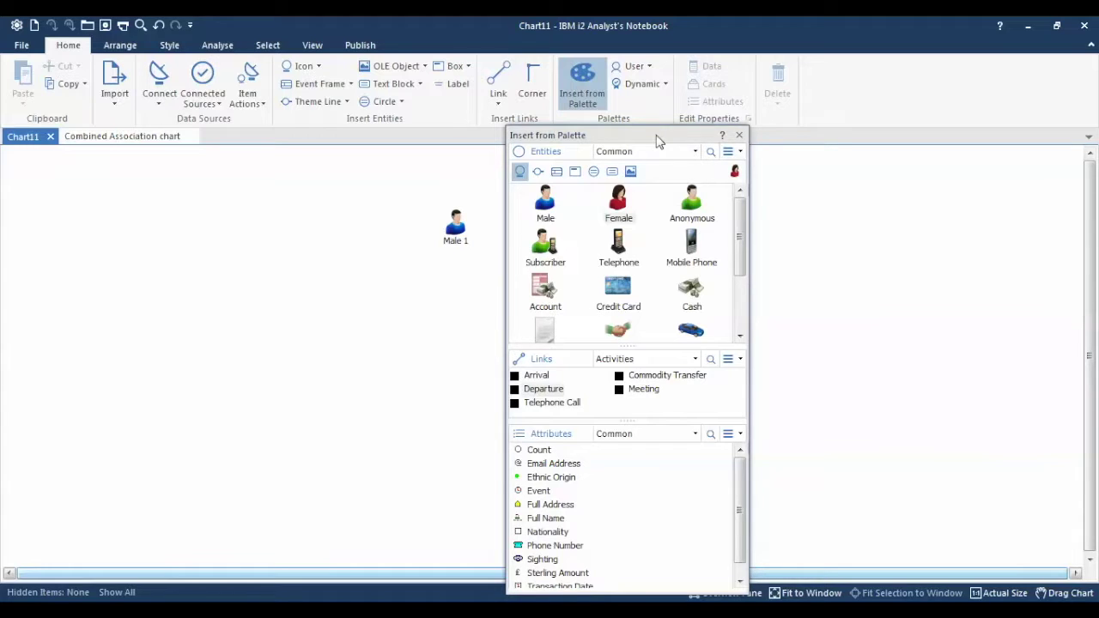
left_click_drag(657, 138, 579, 358)
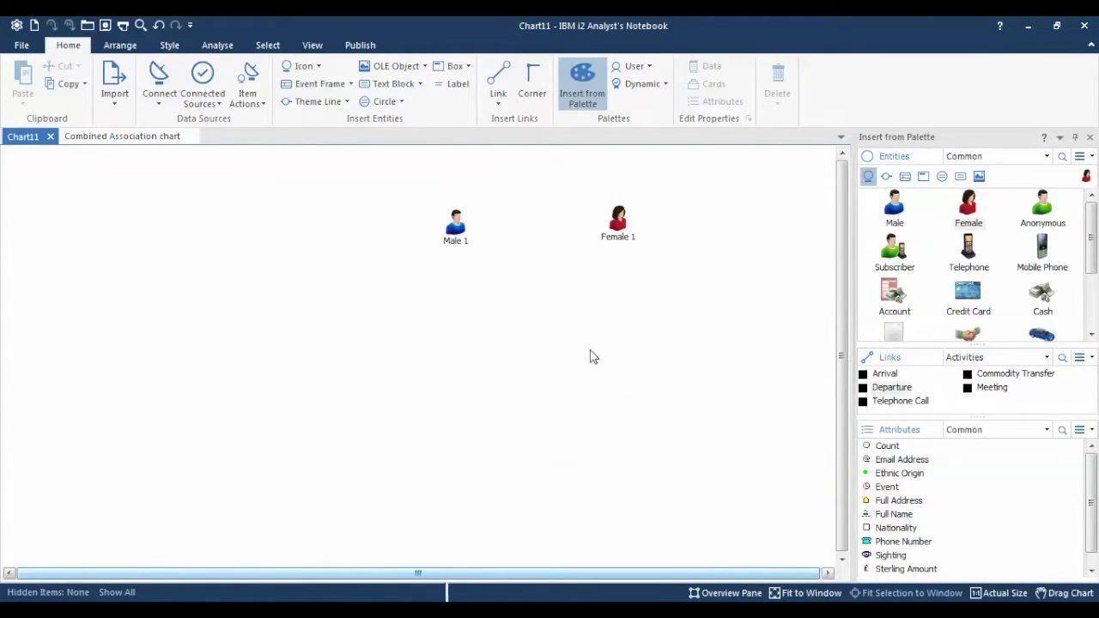
left_click(1089, 137)
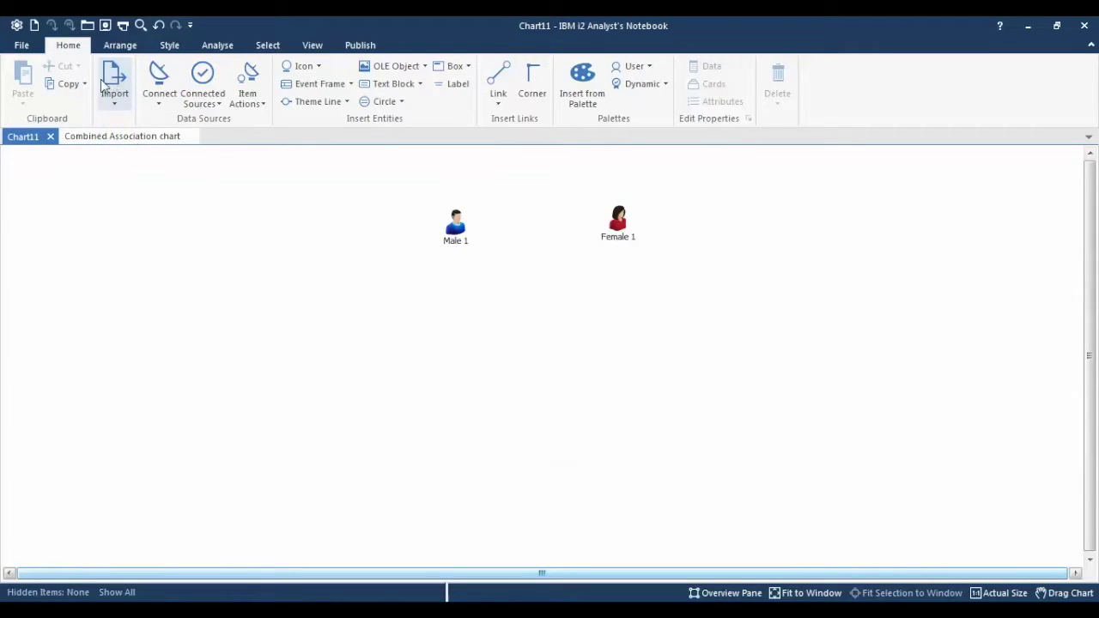
Open the Importer pane and the Connected Data Sources pane
left_click(116, 104)
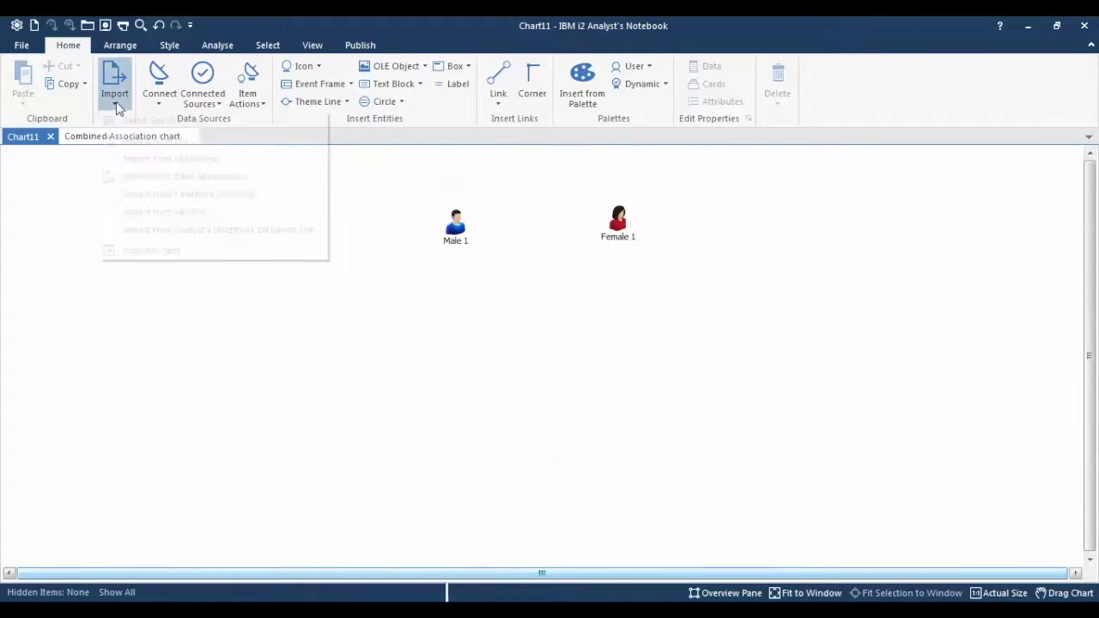
left_click(168, 254)
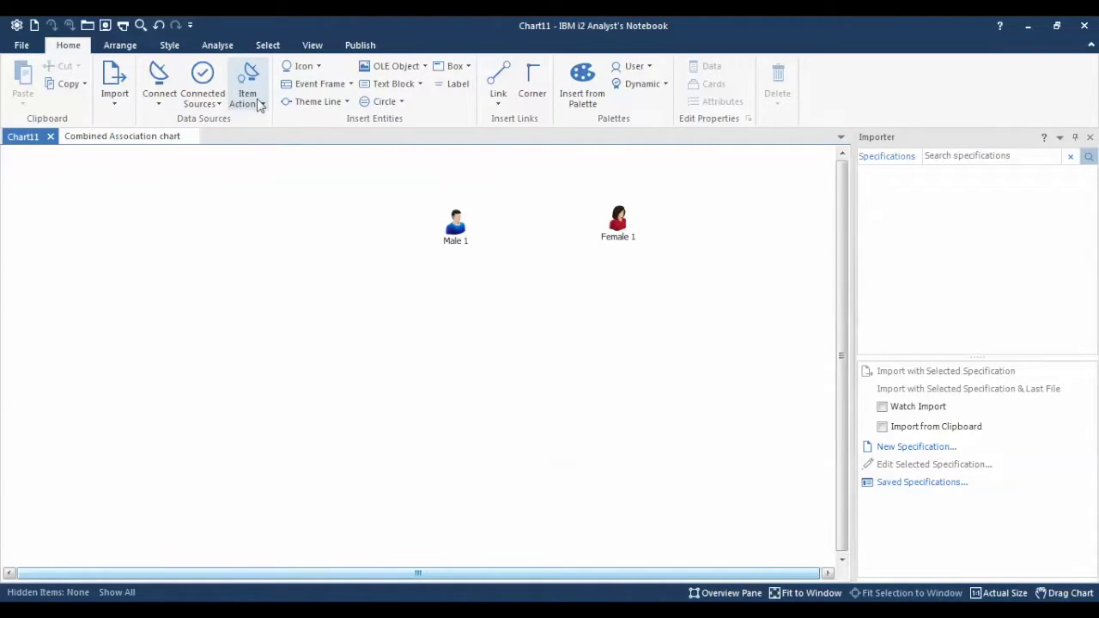
left_click(215, 103)
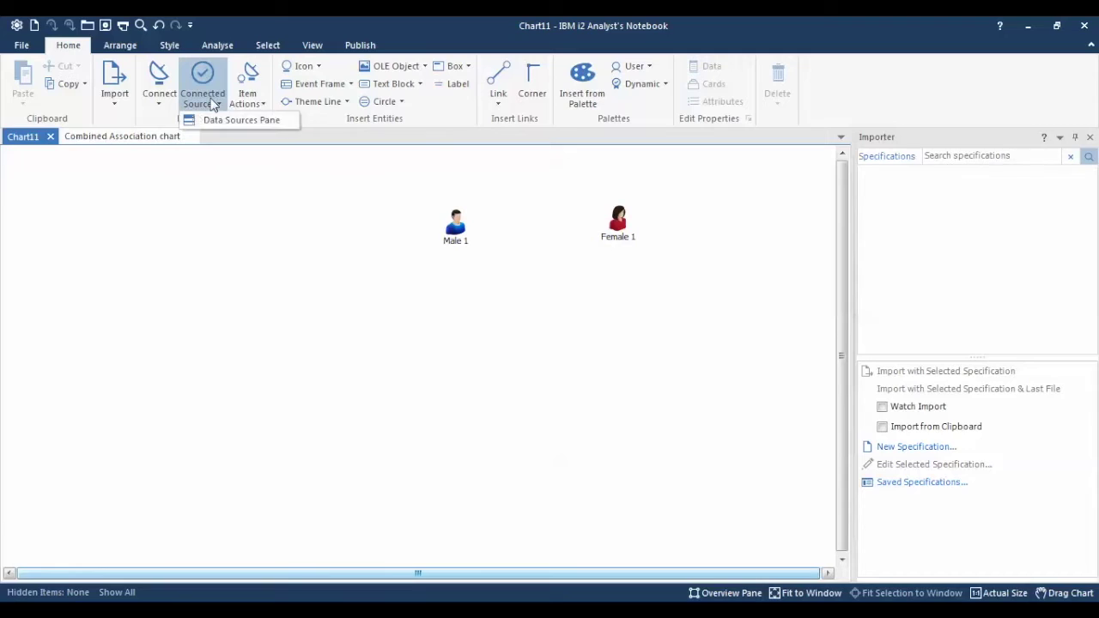
left_click(220, 121)
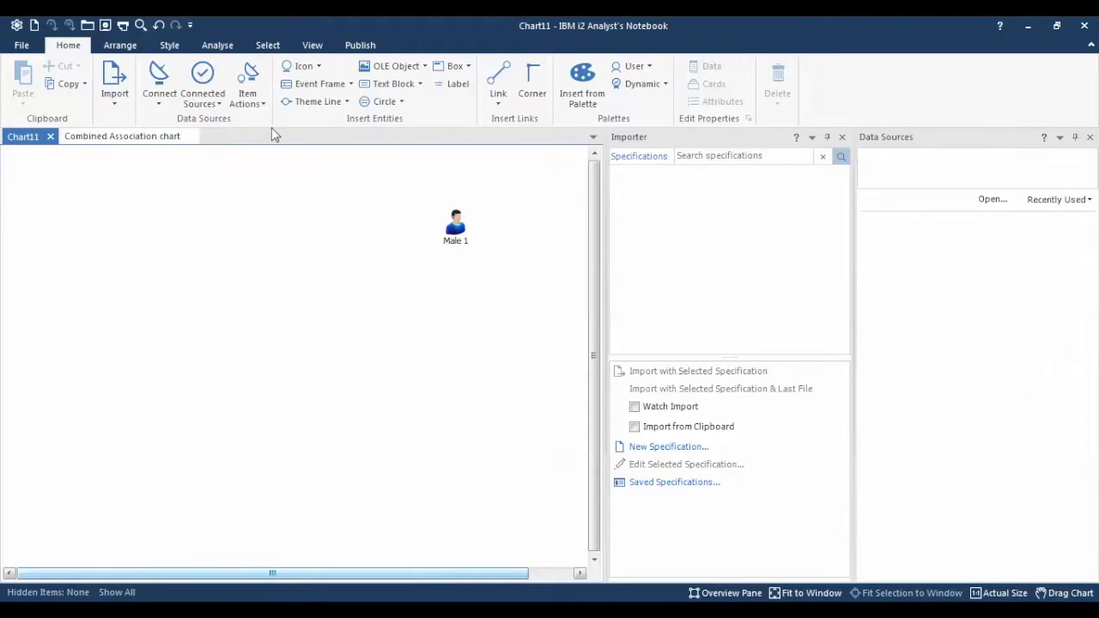
Close the Importer and Data Sources panes and switch to the Combined Association chart
left_click(842, 139)
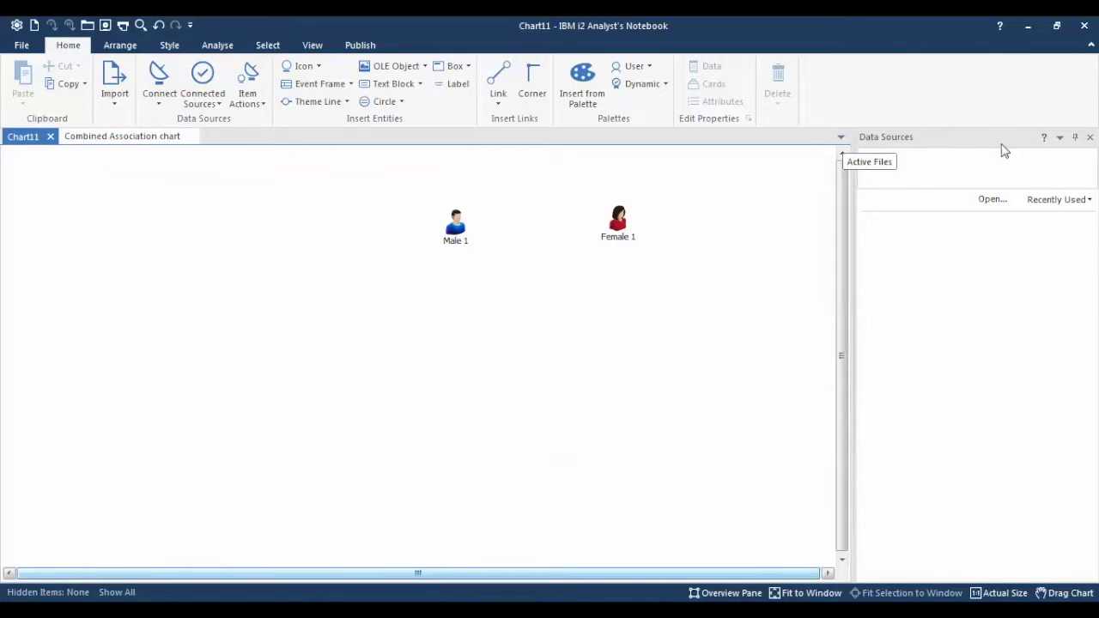
left_click(1089, 138)
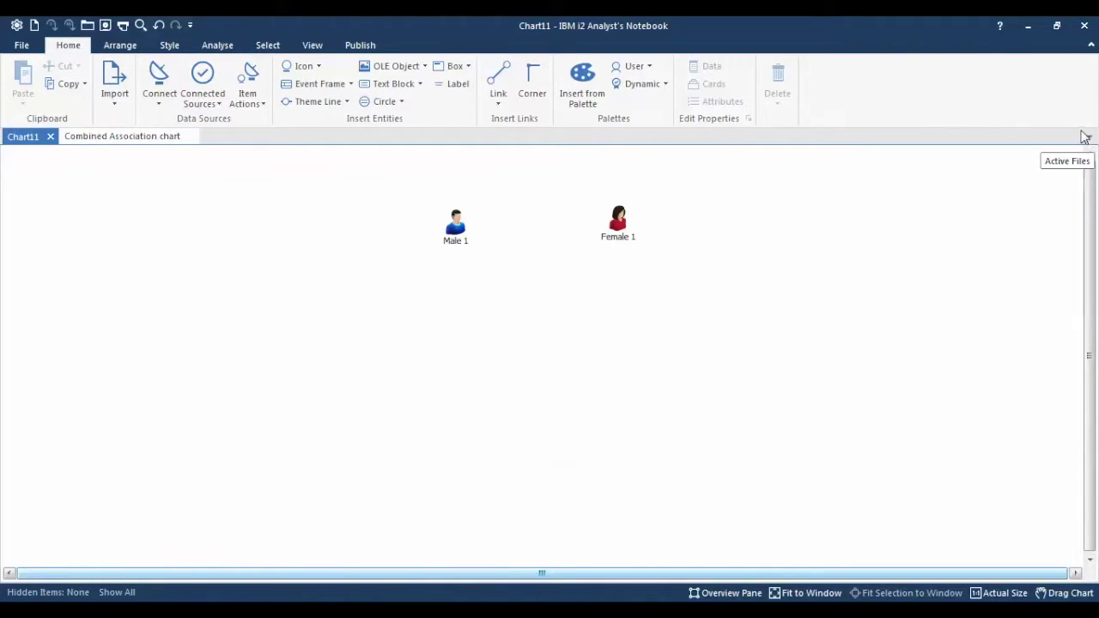
left_click(143, 145)
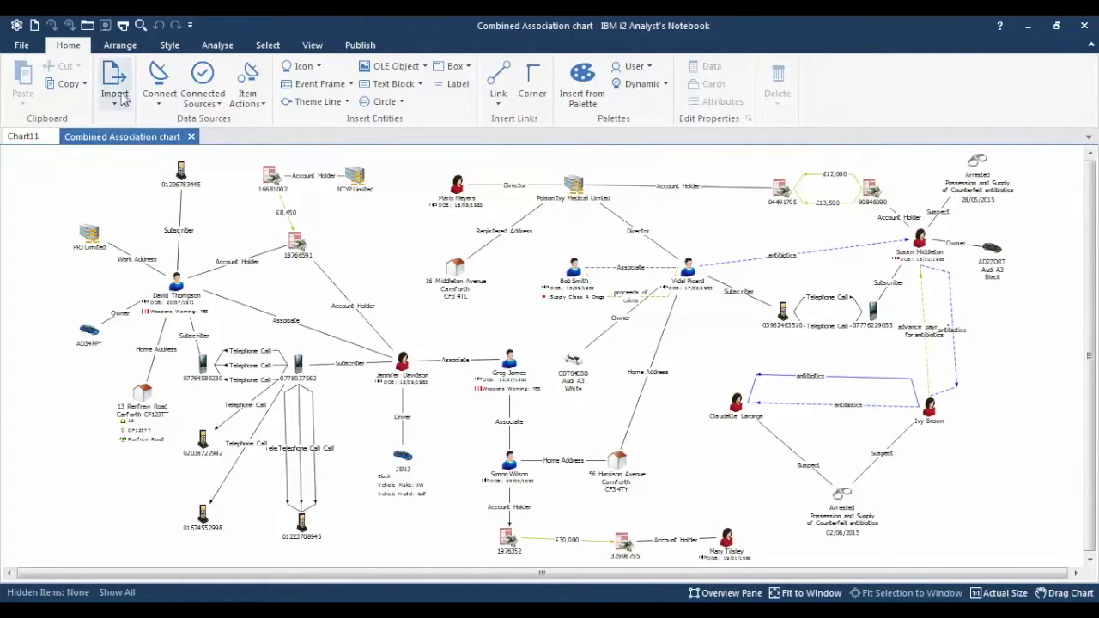
Browse the Arrange and Style ribbon tools, then show the chart at actual size
left_click(118, 48)
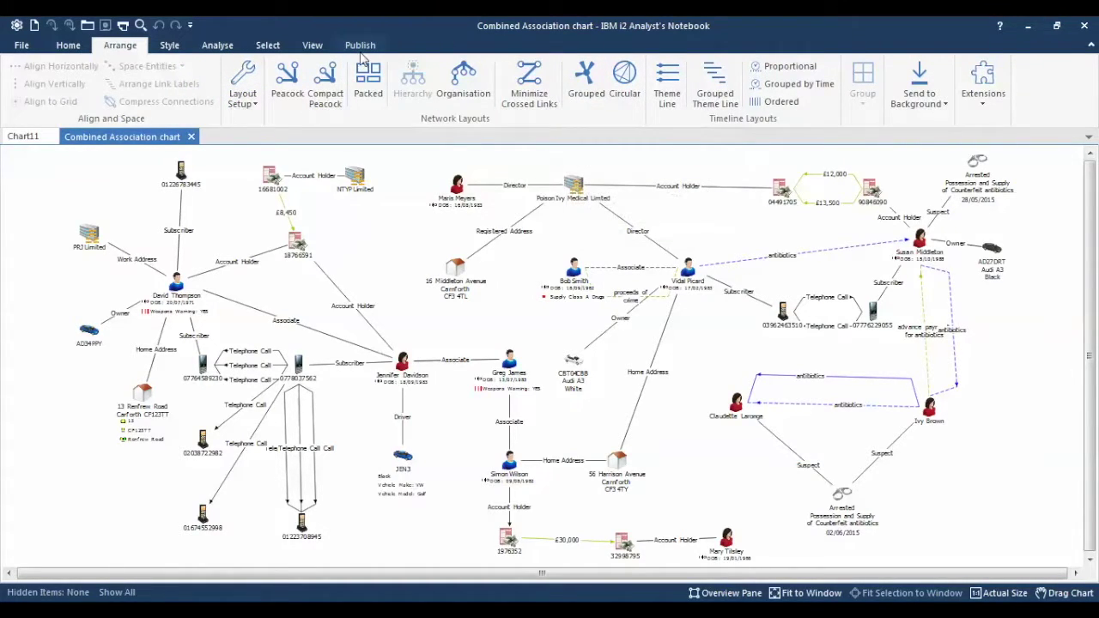
left_click(169, 46)
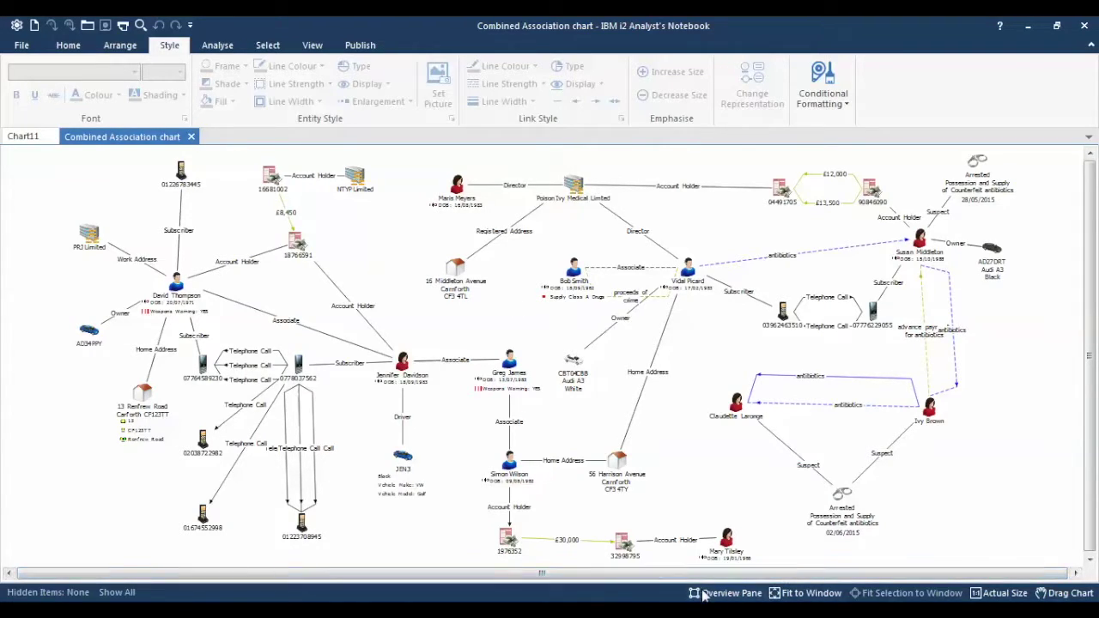
left_click(987, 598)
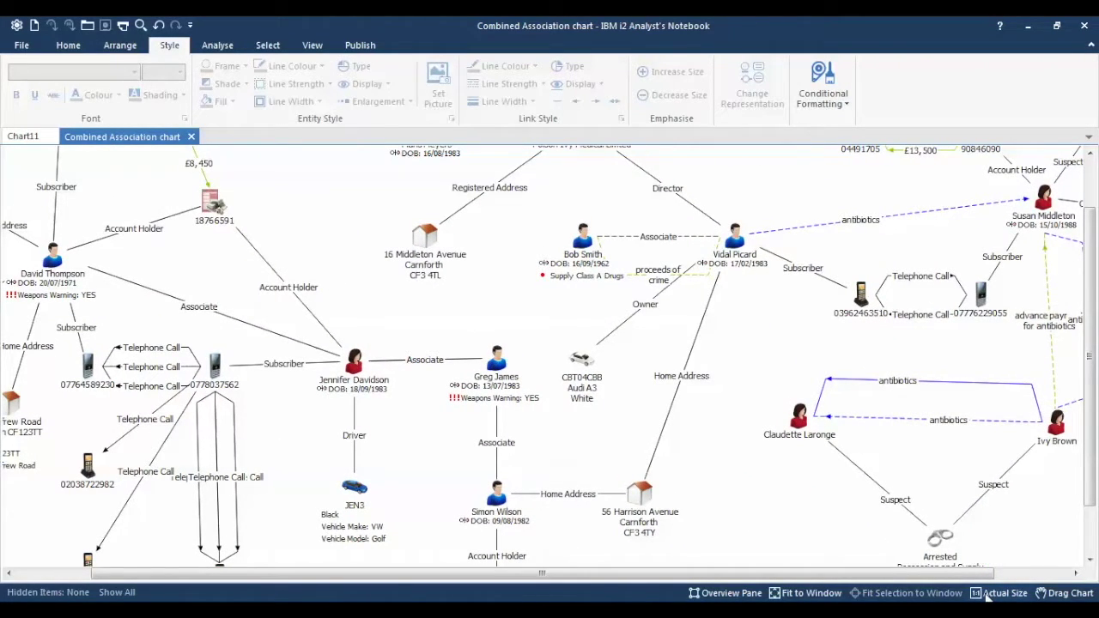
Pan to the Poison Ivy Medical Limited cluster and select the male entity on the antibiotics link
left_click(1065, 593)
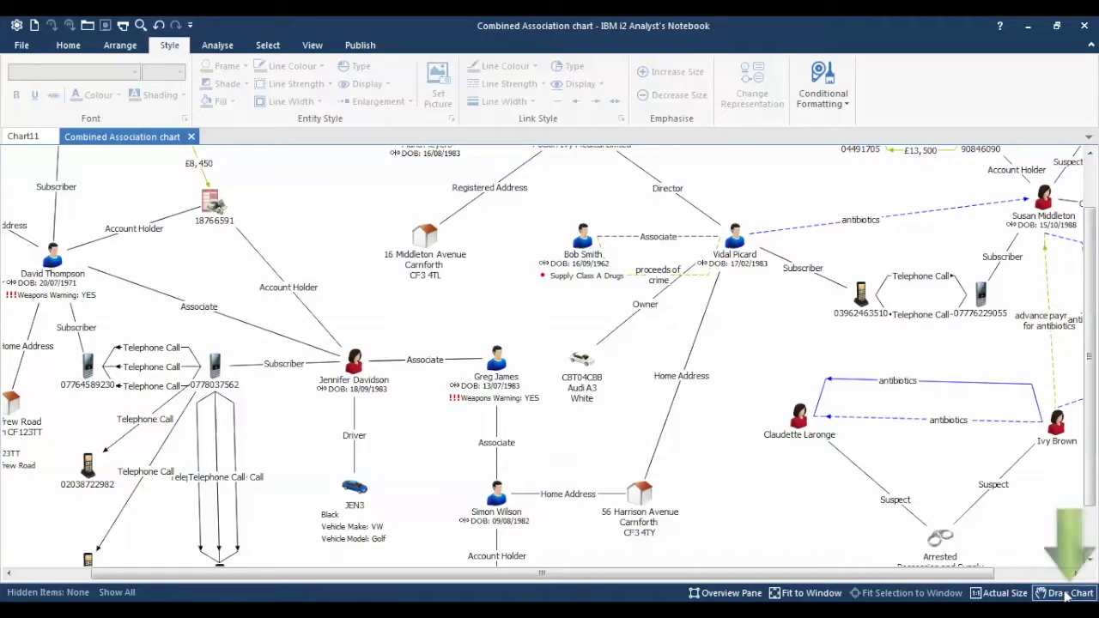
left_click_drag(813, 341, 509, 376)
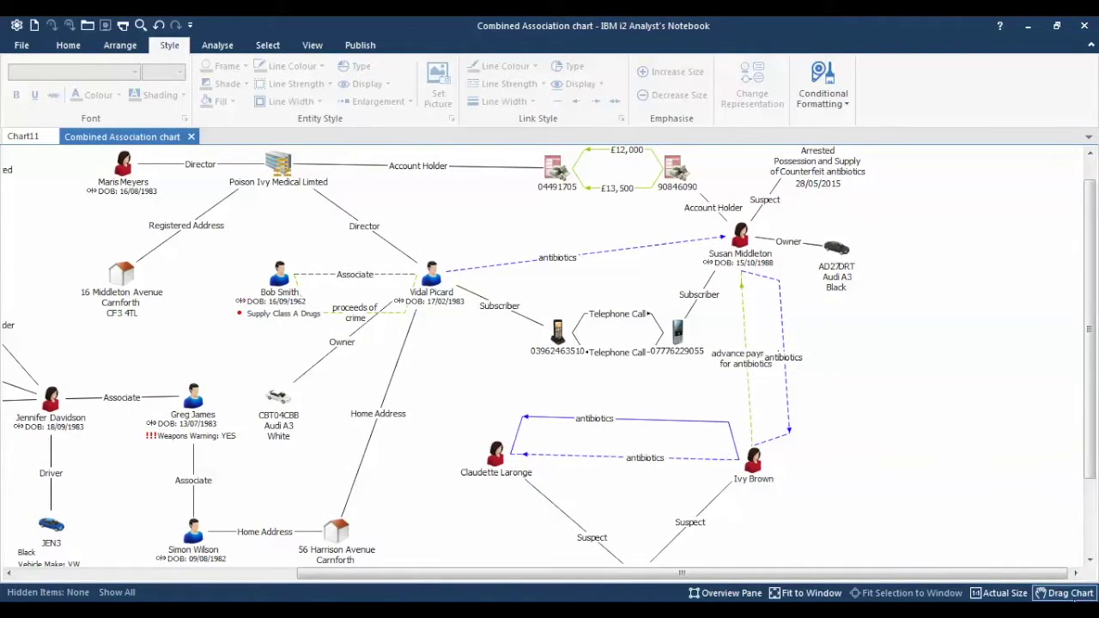
left_click(1069, 595)
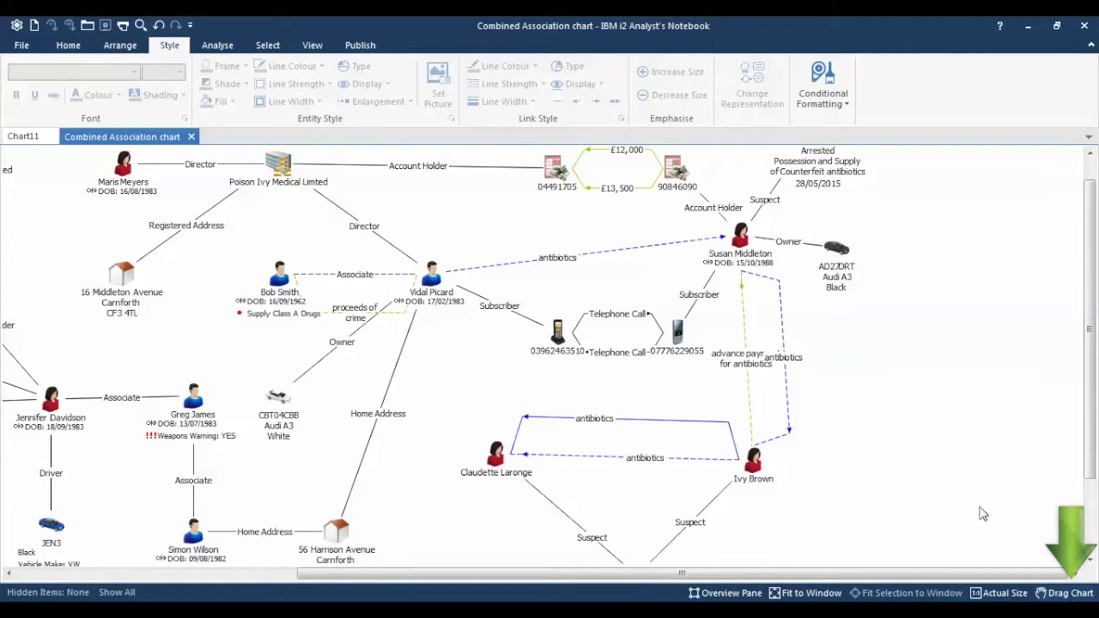
left_click(437, 287)
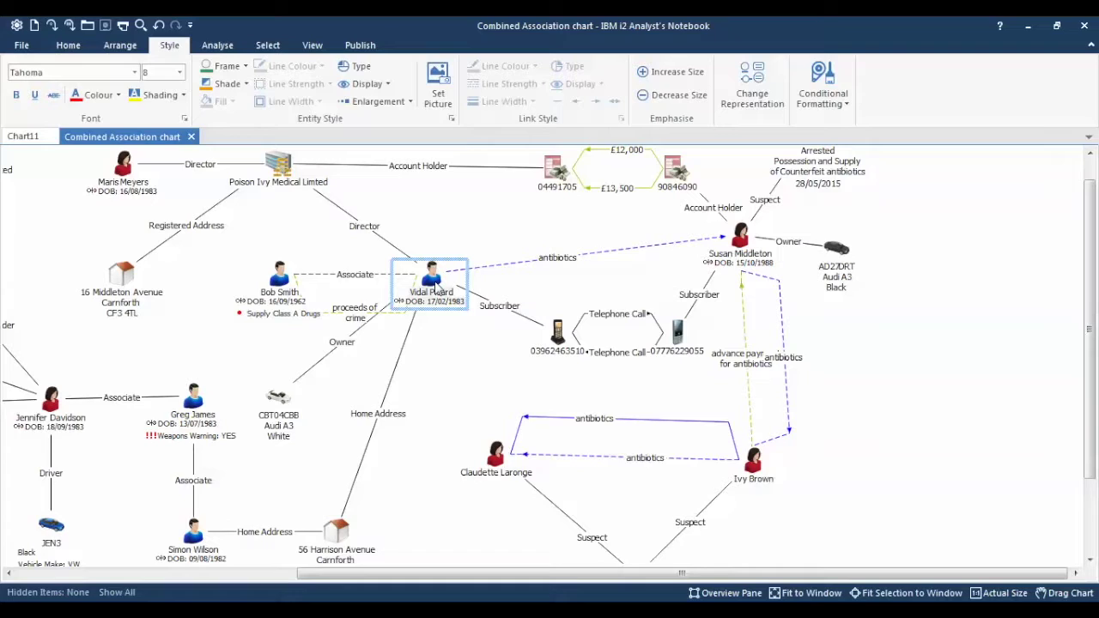
left_click(245, 67)
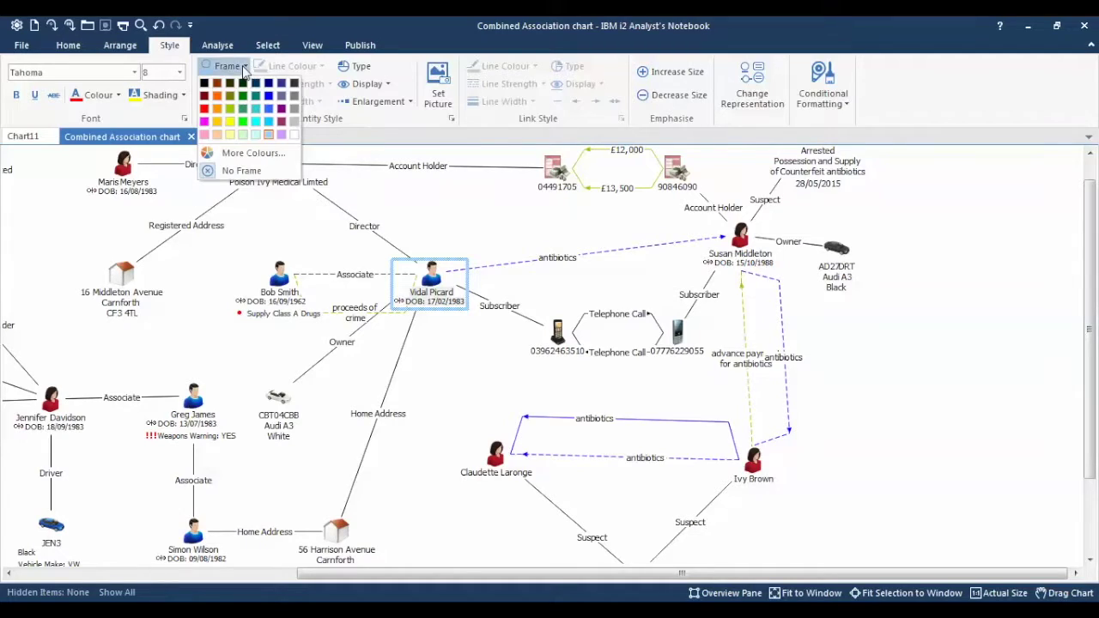
left_click(269, 108)
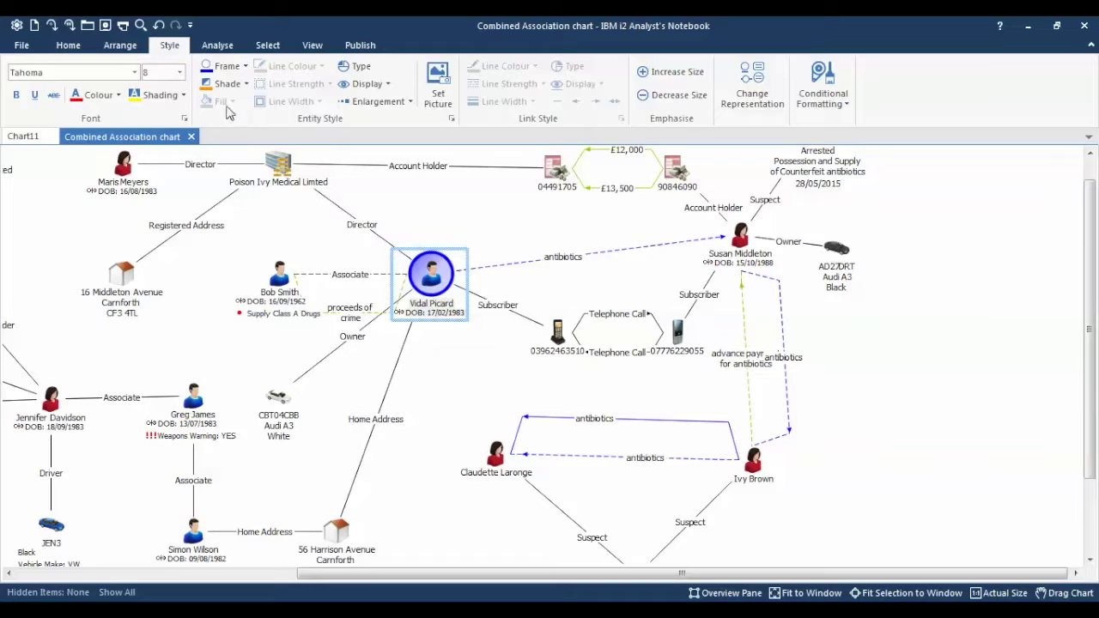
left_click(180, 72)
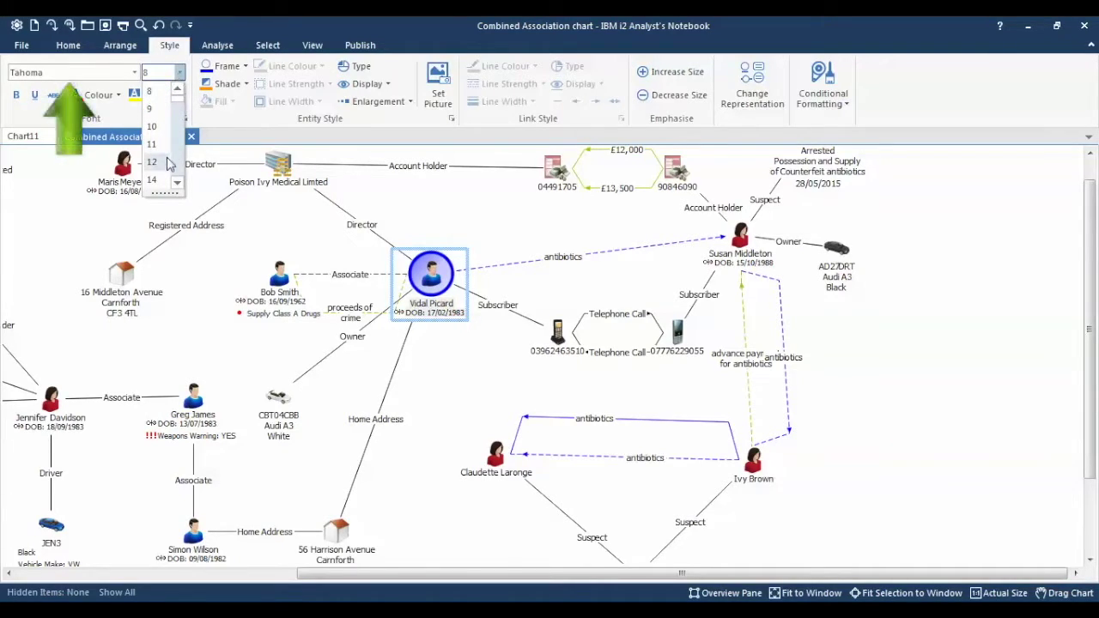
left_click(152, 162)
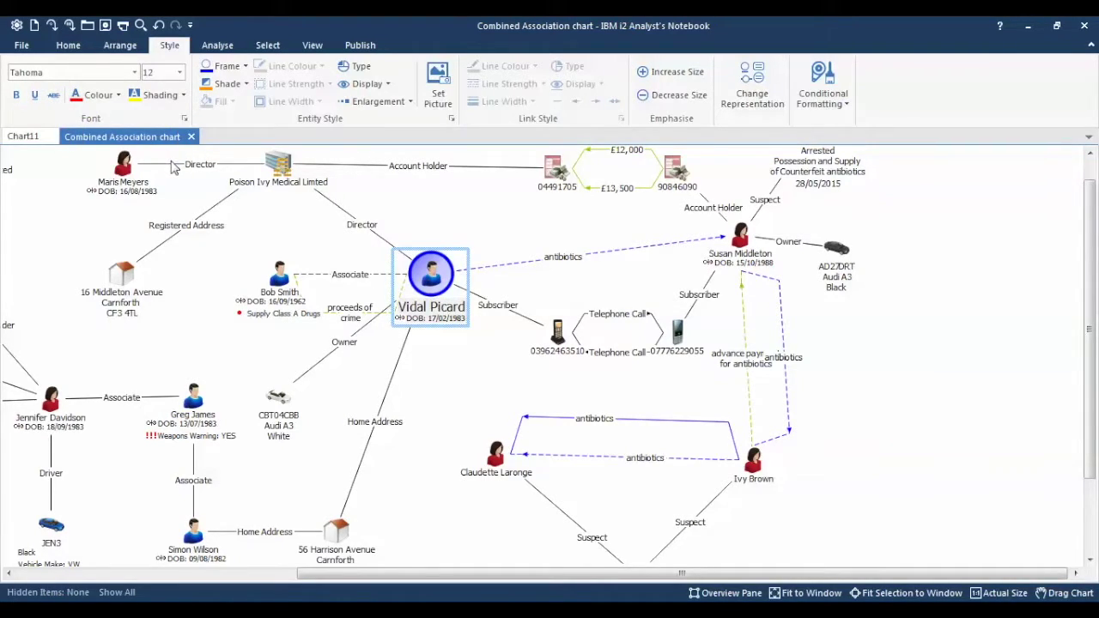
left_click(566, 258)
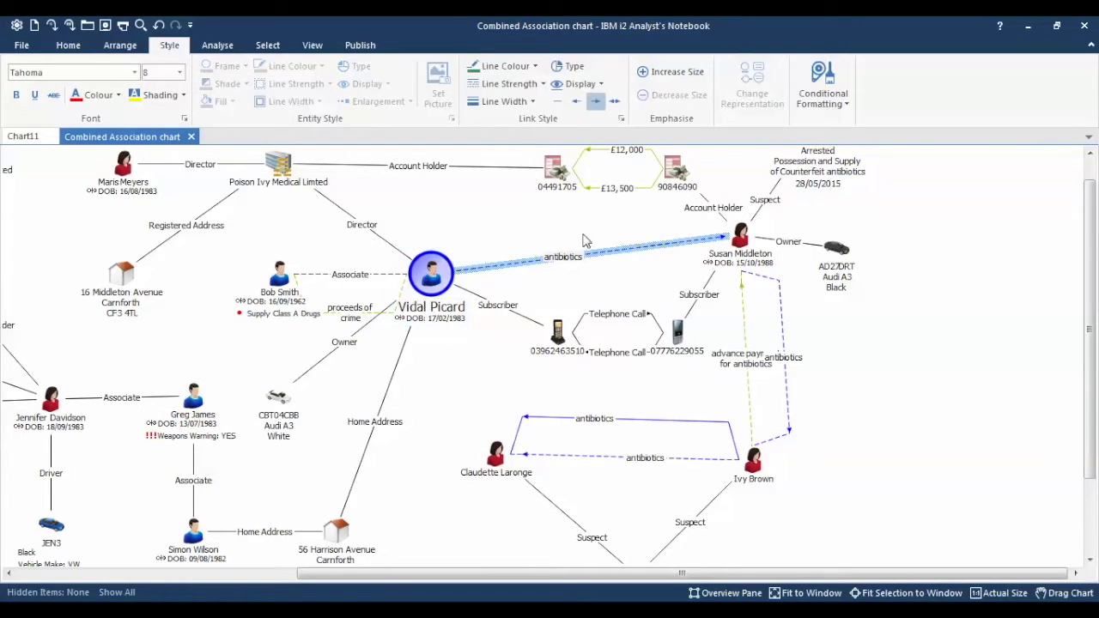
left_click(535, 66)
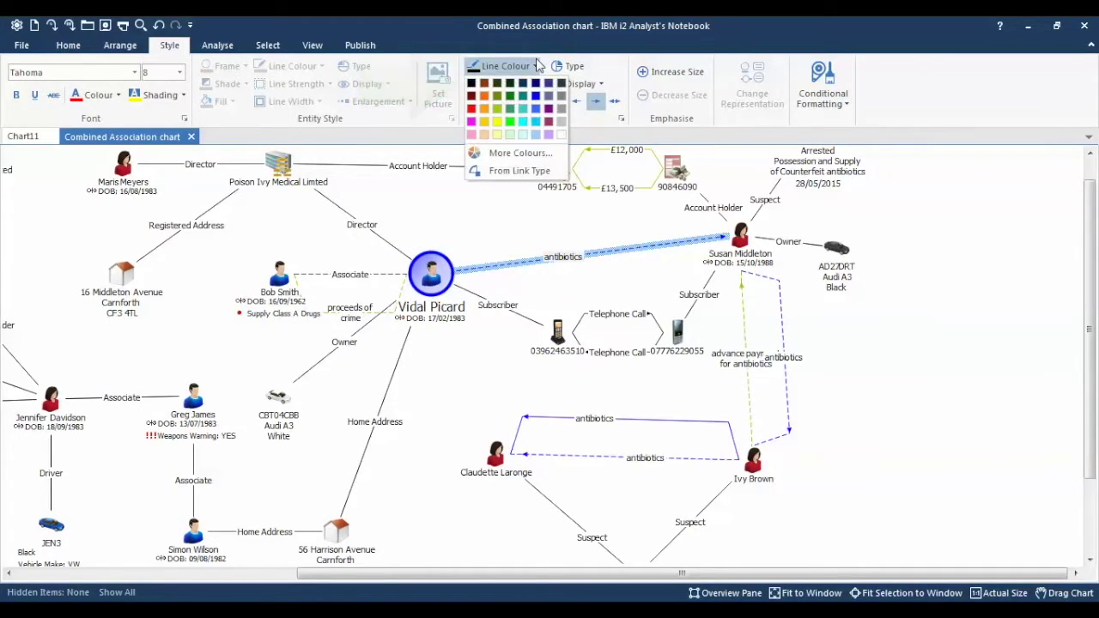
Make the antibiotics link orange, thicker, and Confirmed strength
left_click(483, 96)
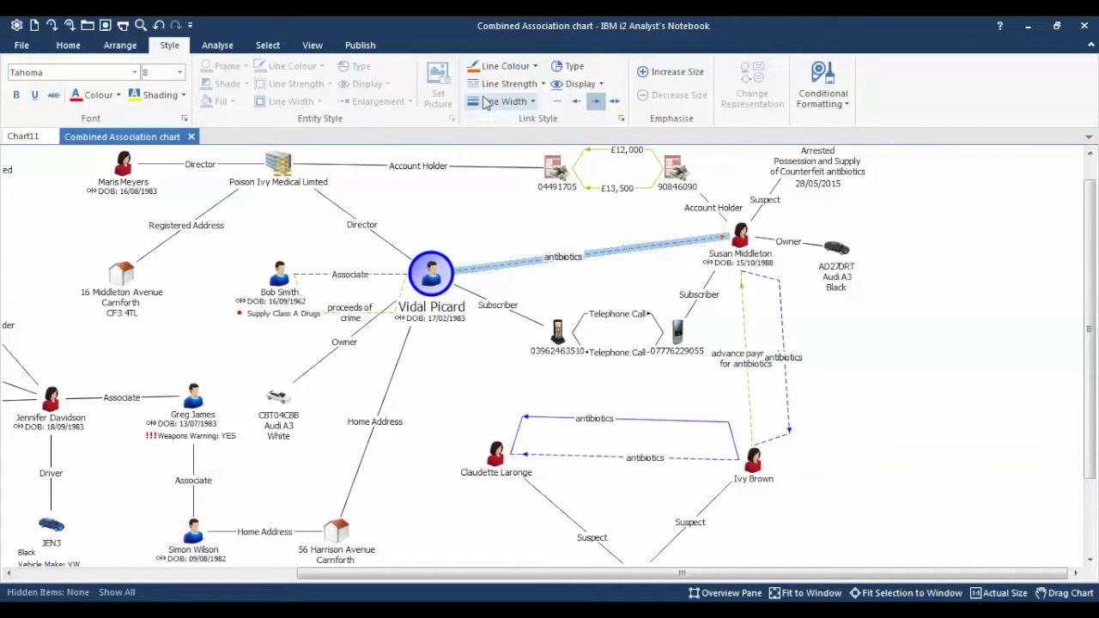
left_click(531, 101)
left_click(496, 171)
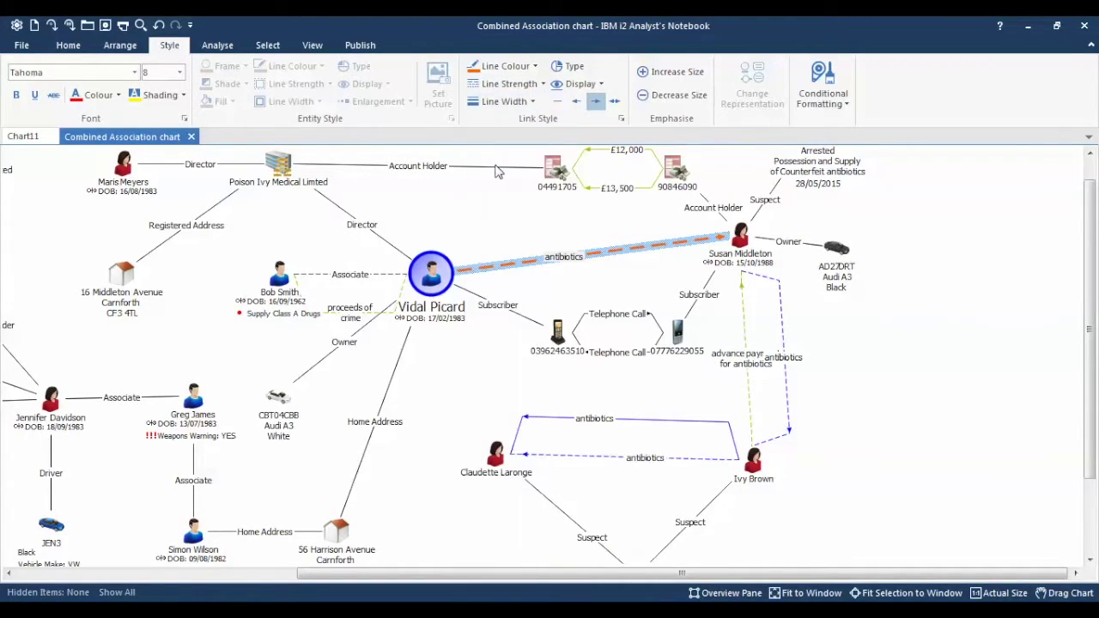
left_click(527, 89)
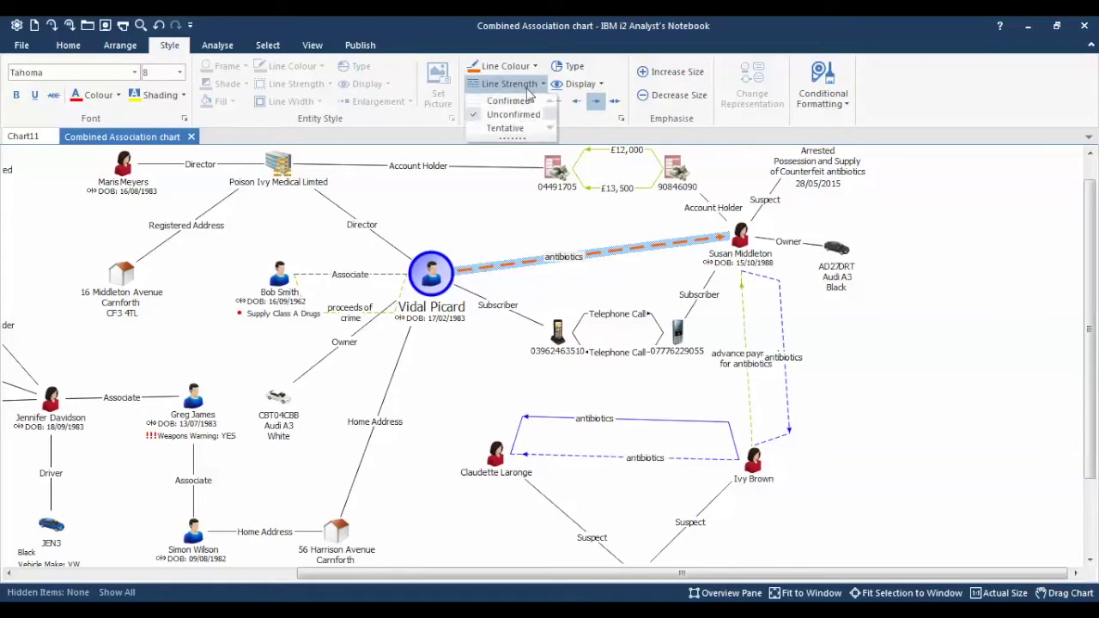
left_click(515, 101)
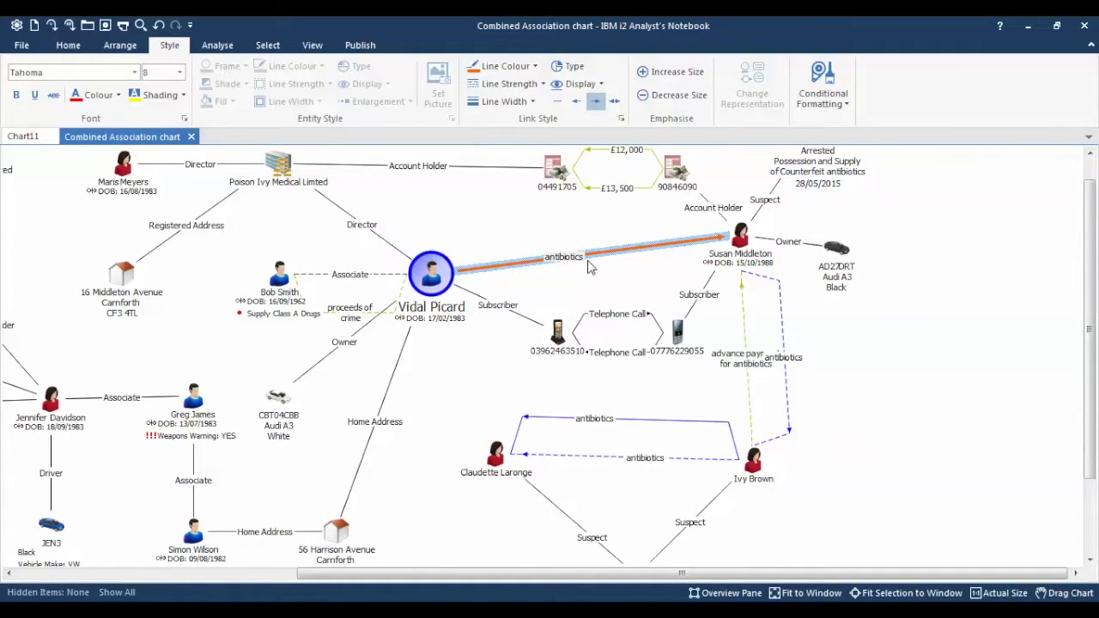
Show the link's date and time on the chart, then hide it again
mouse_move(581, 270)
left_click(599, 84)
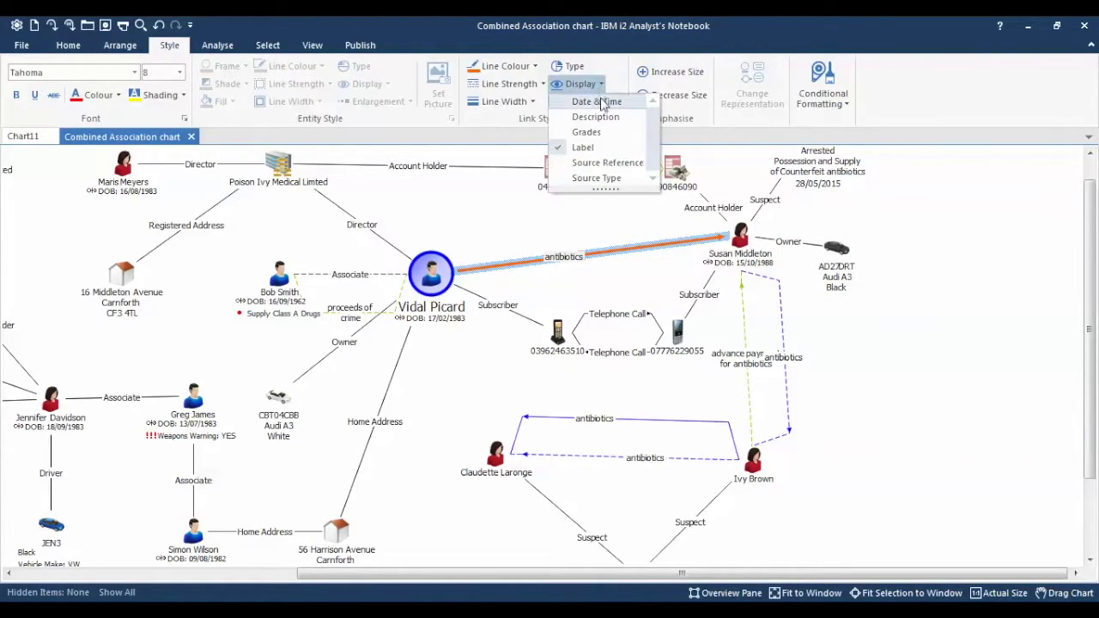
left_click(600, 101)
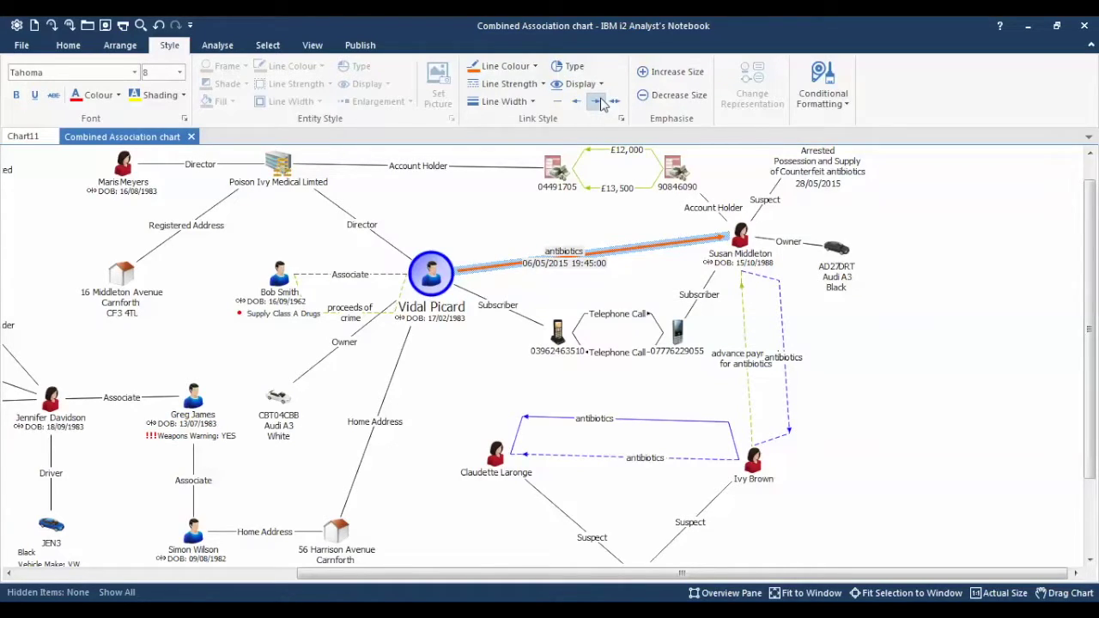
left_click(599, 84)
left_click(601, 101)
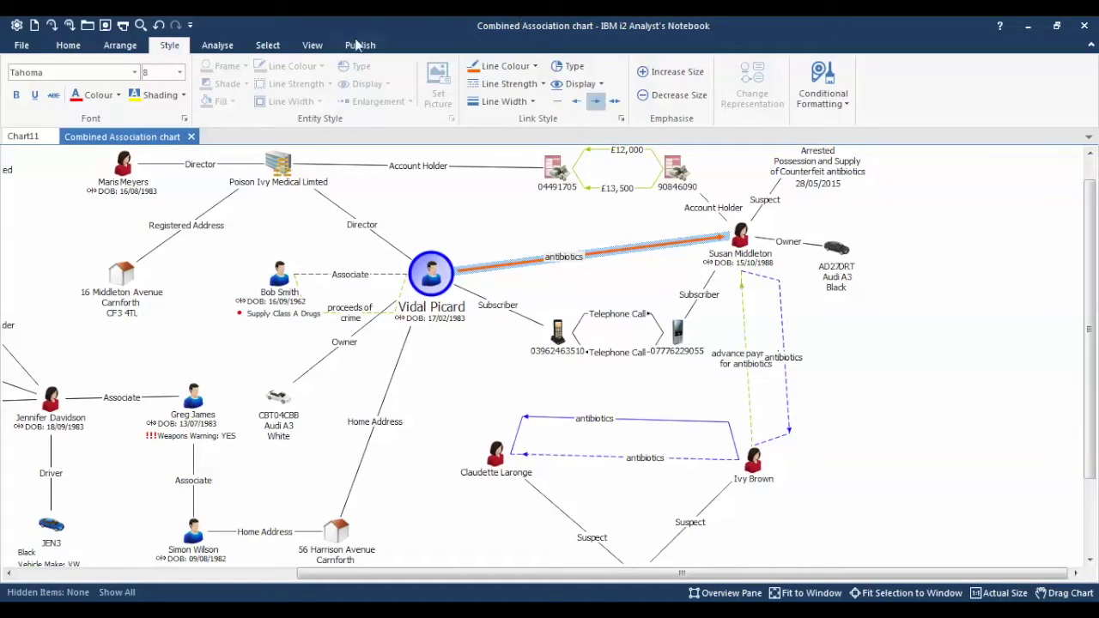
Search the chart for 'picard' using a search bar docked below the chart
left_click(219, 46)
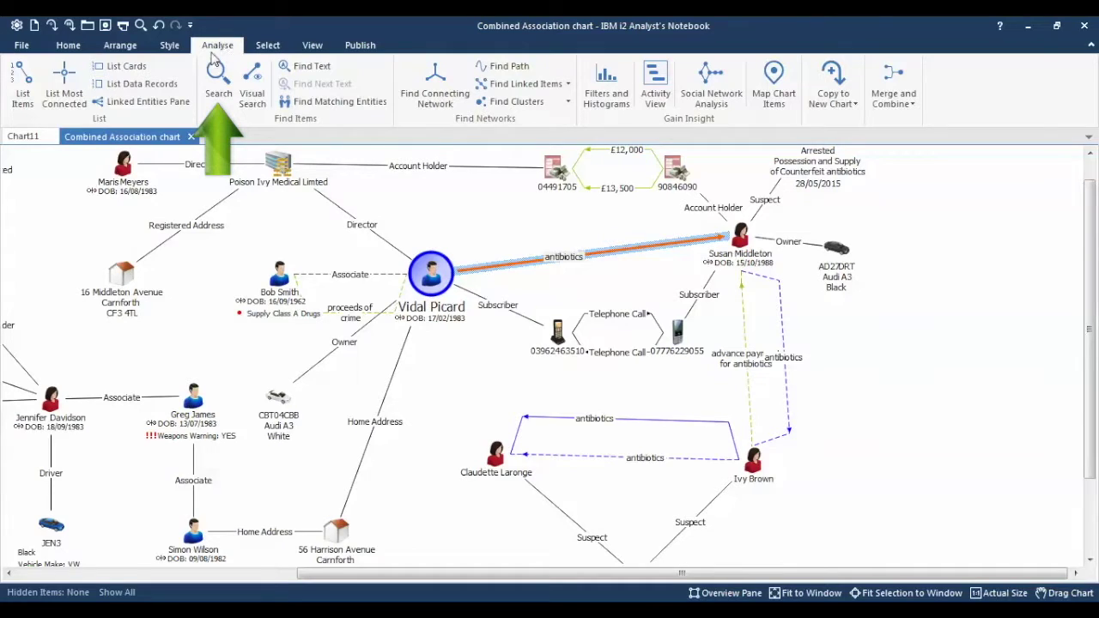
left_click(221, 89)
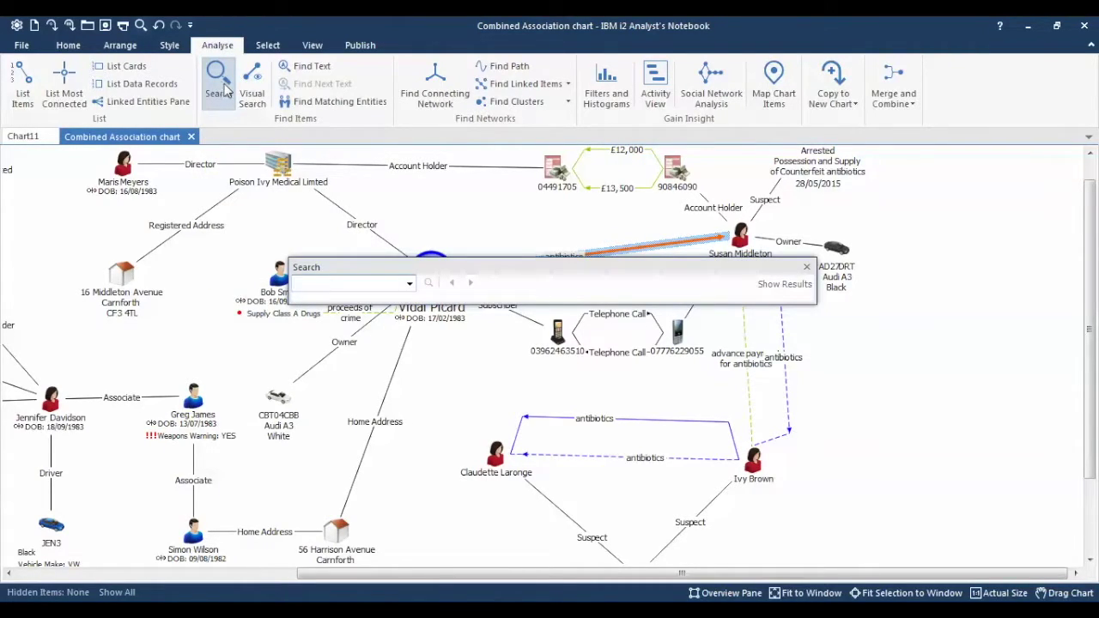
left_click_drag(517, 273, 551, 396)
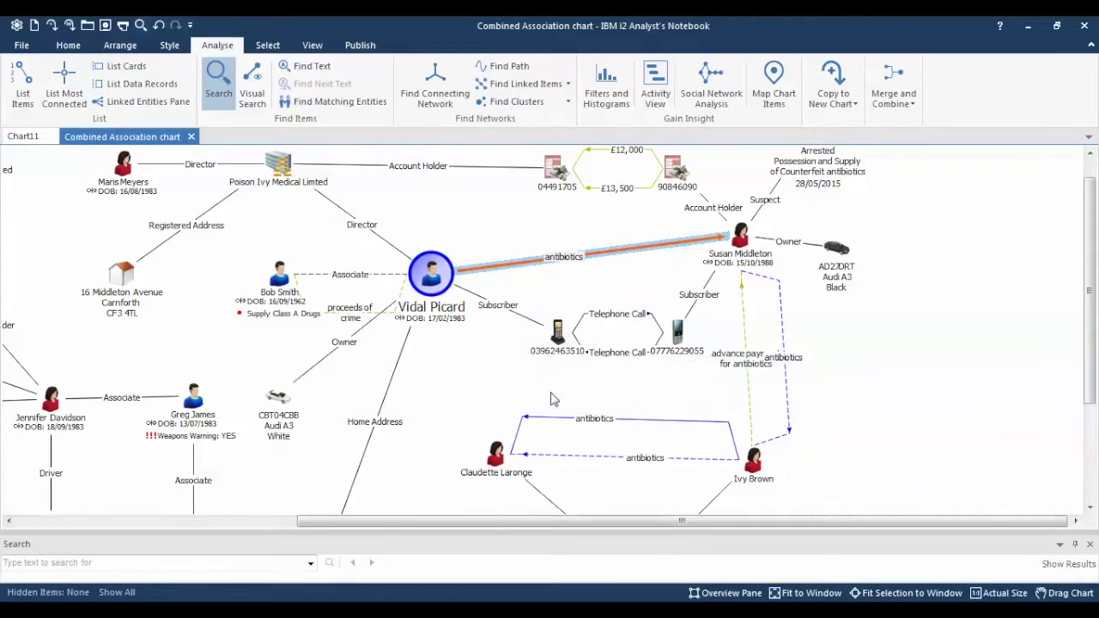
left_click(216, 561)
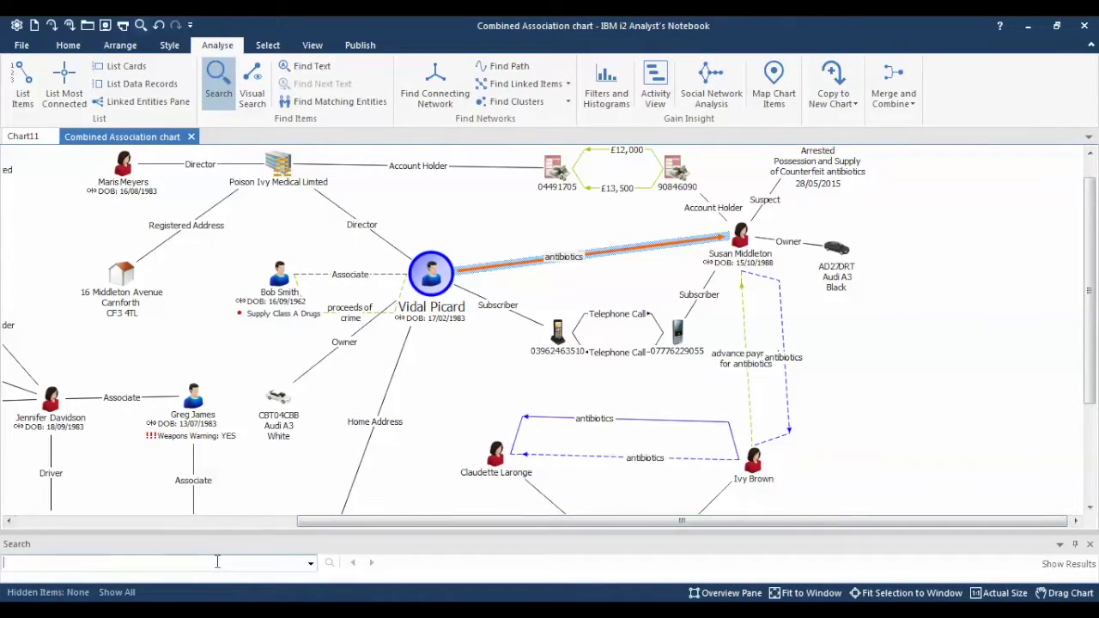
type("pl")
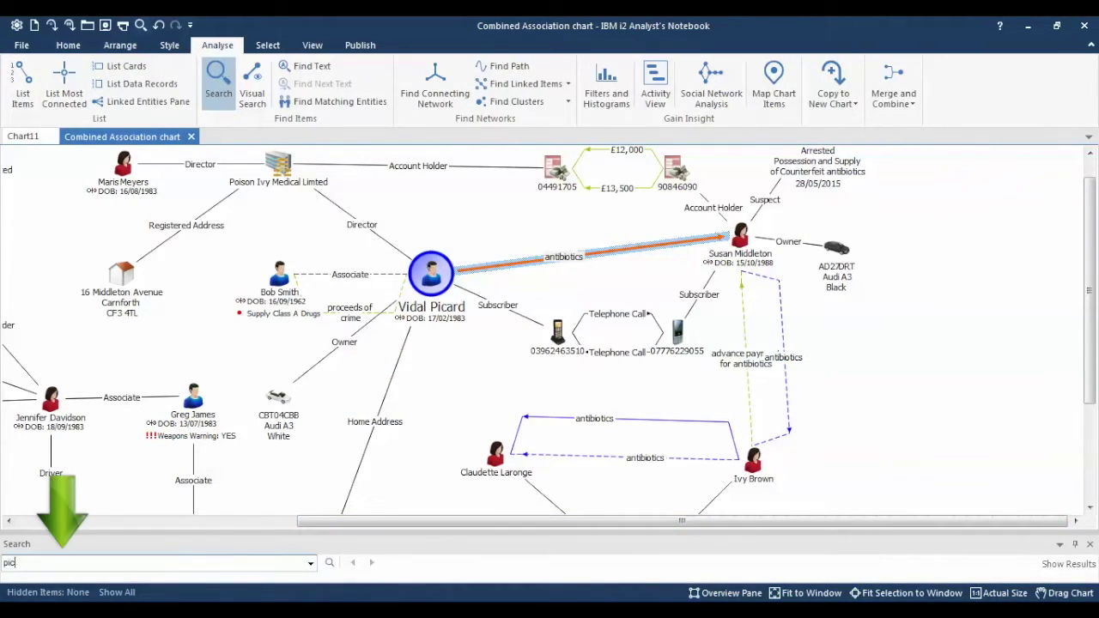
type("card")
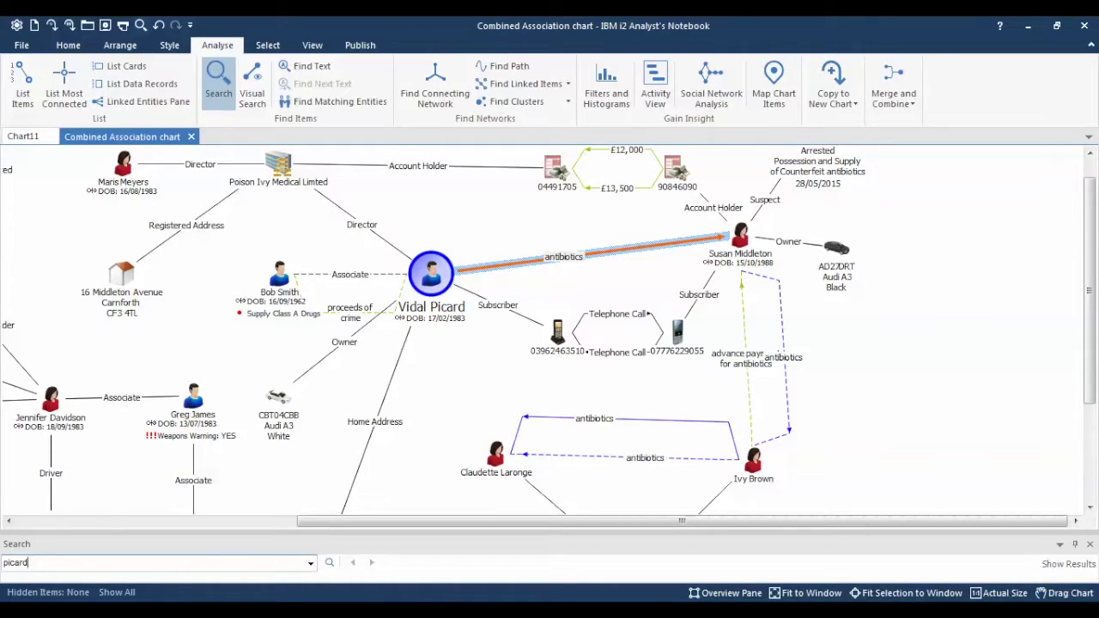
key("Return")
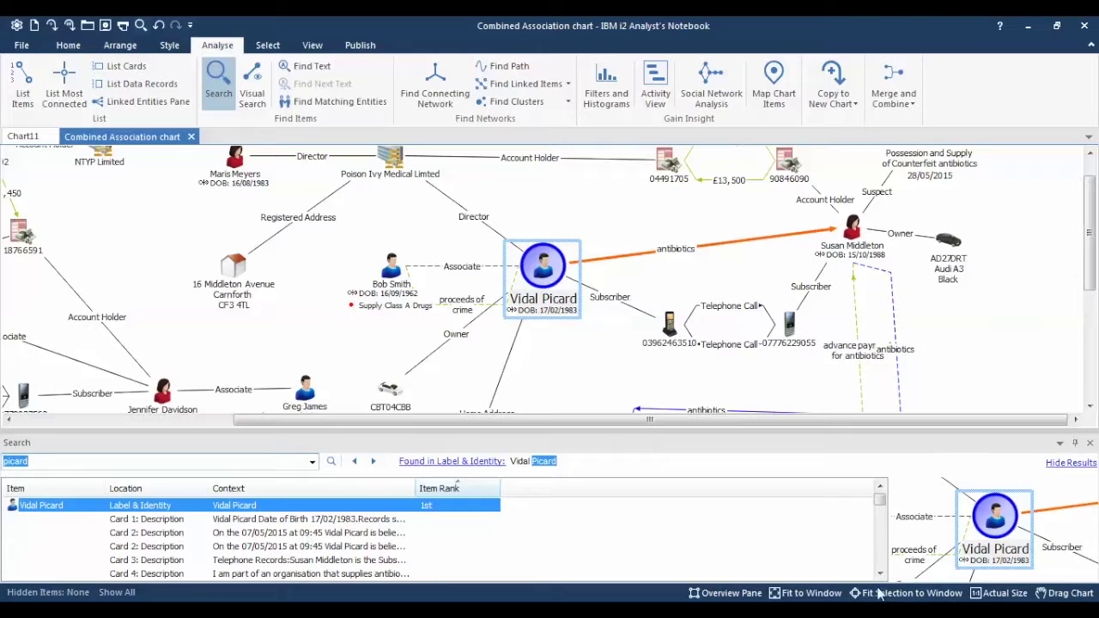
Hide the search results and close the Search pane
left_click(1070, 463)
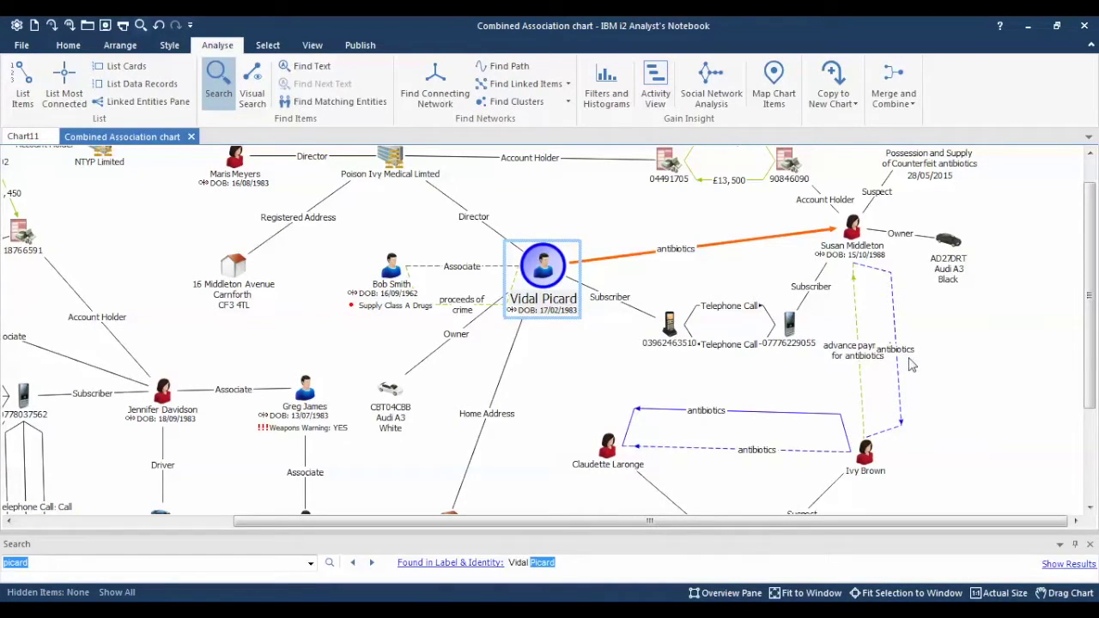
left_click(1089, 544)
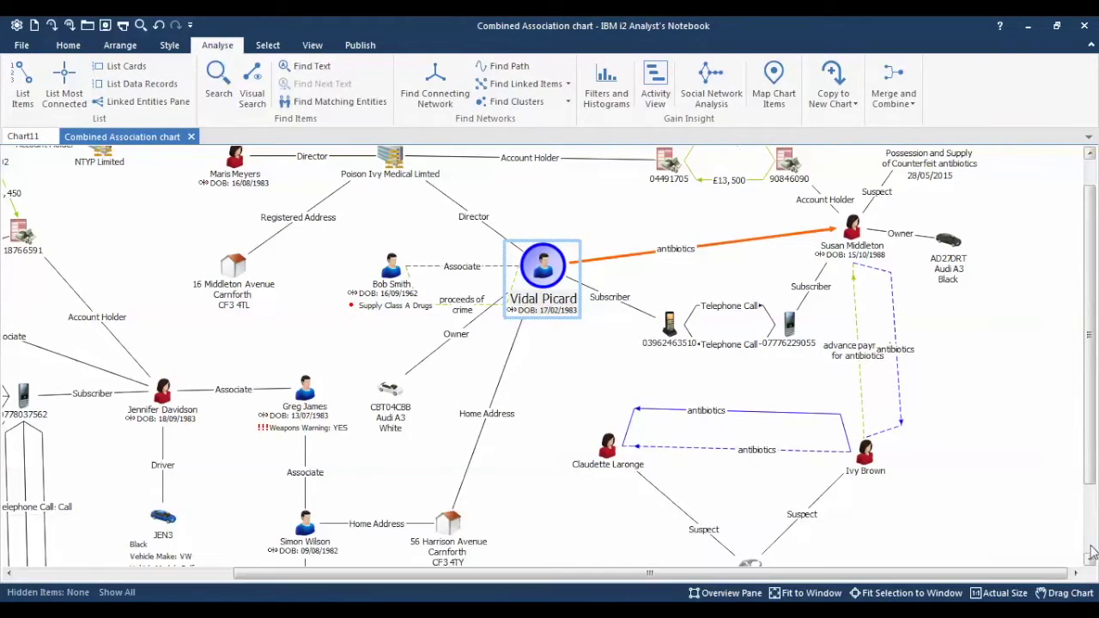
mouse_move(763, 341)
Deselect all, add an Entity Type histogram to count entity types, then close the Filters panel
left_click(614, 367)
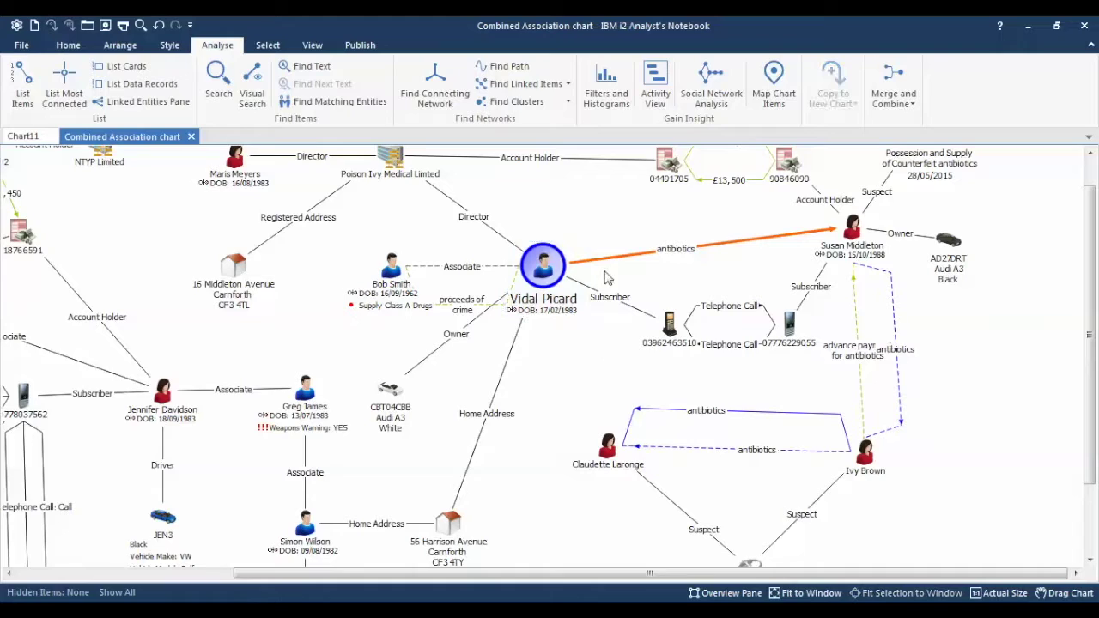
left_click(606, 94)
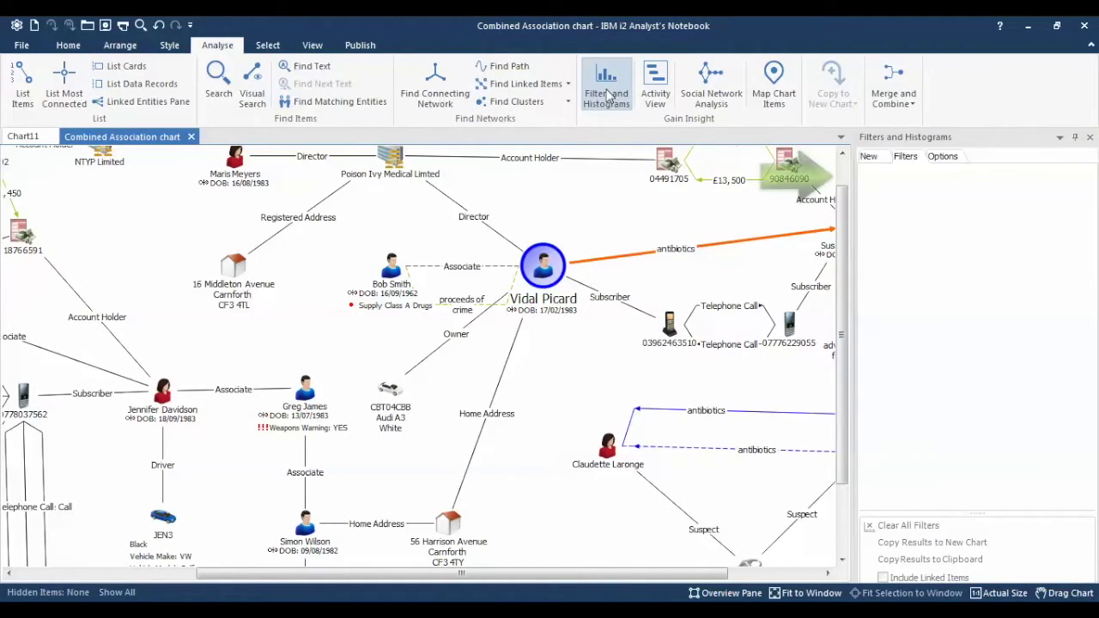
left_click(872, 163)
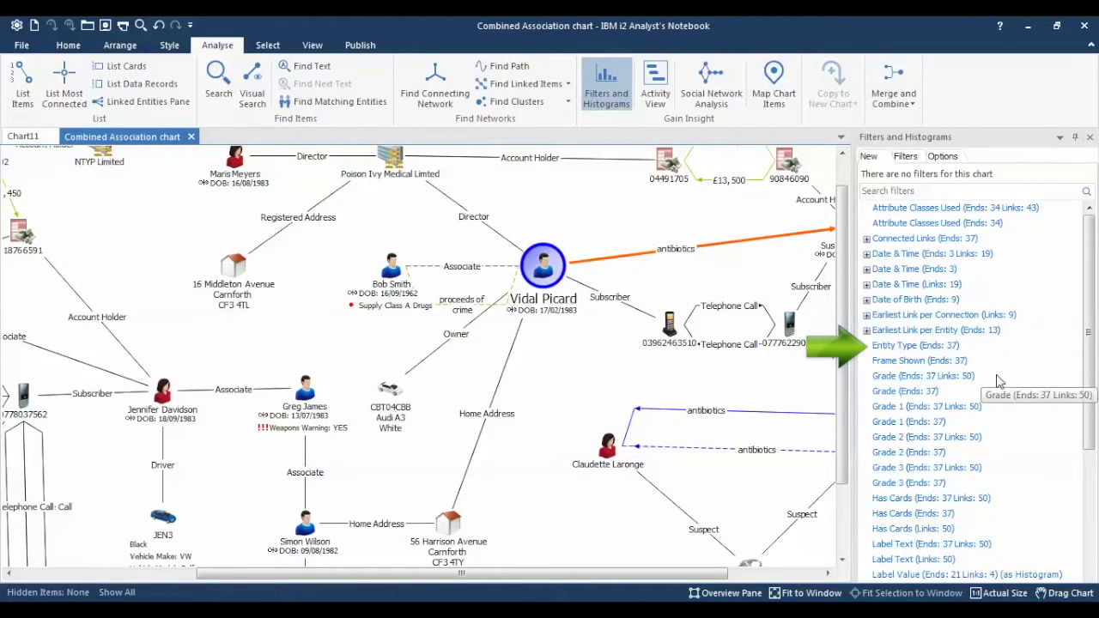
left_click(905, 346)
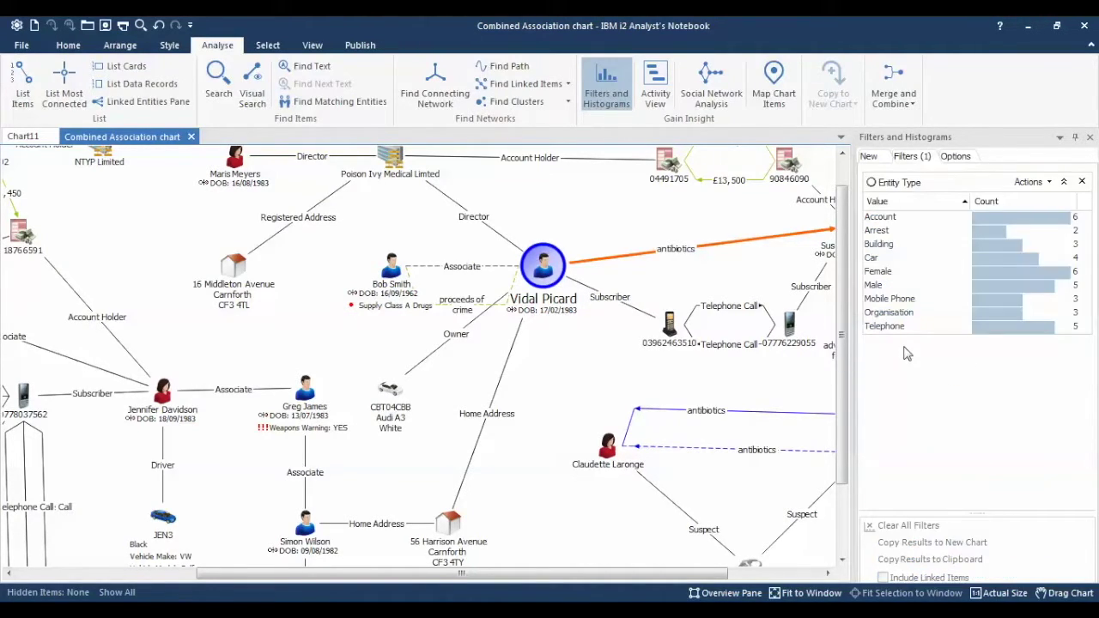
left_click(1089, 138)
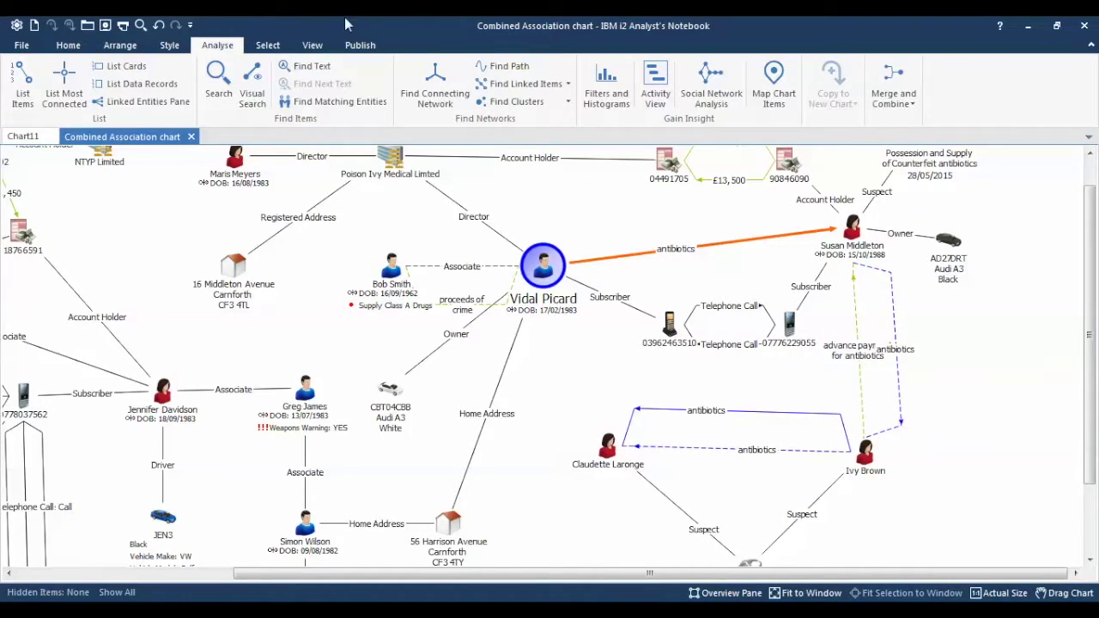
Fit the whole chart in the window and select all Male entities by item type
left_click(277, 47)
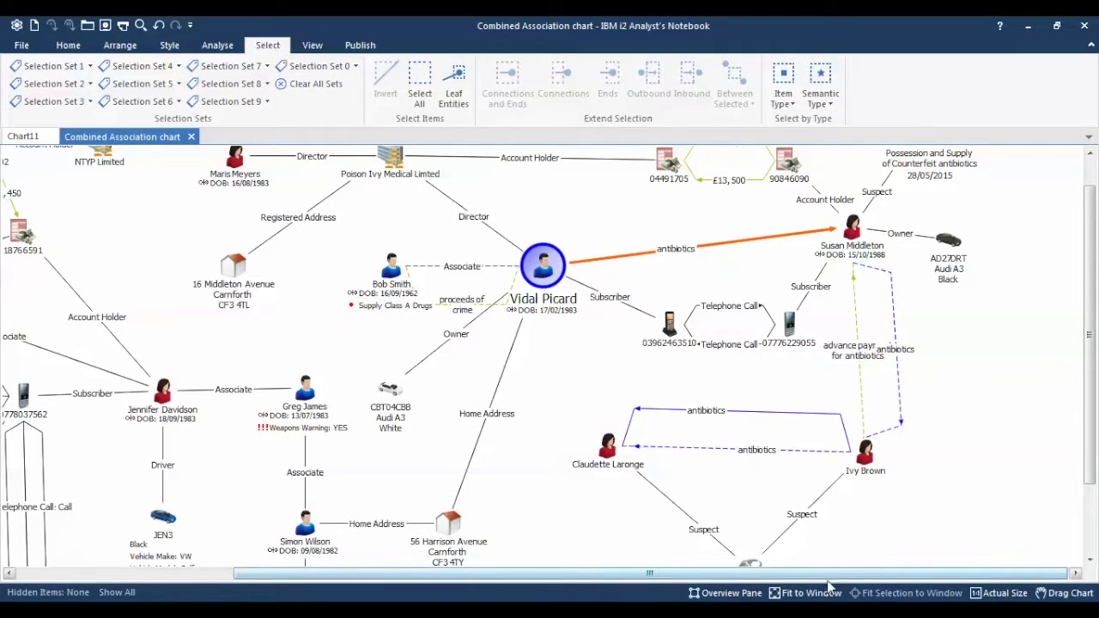
left_click(797, 597)
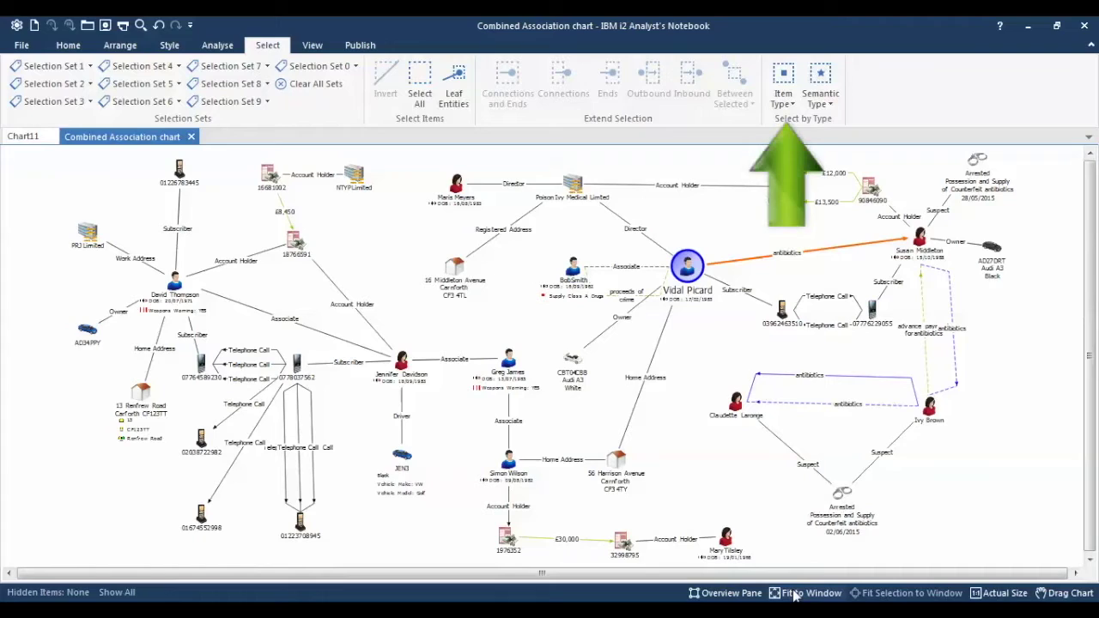
left_click(786, 96)
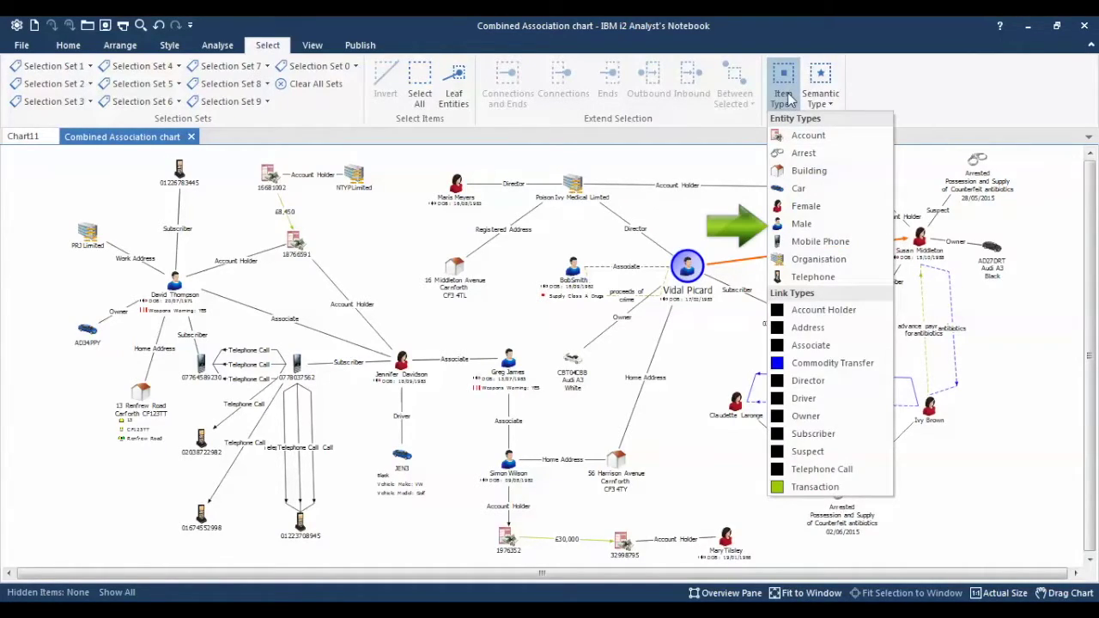
left_click(819, 225)
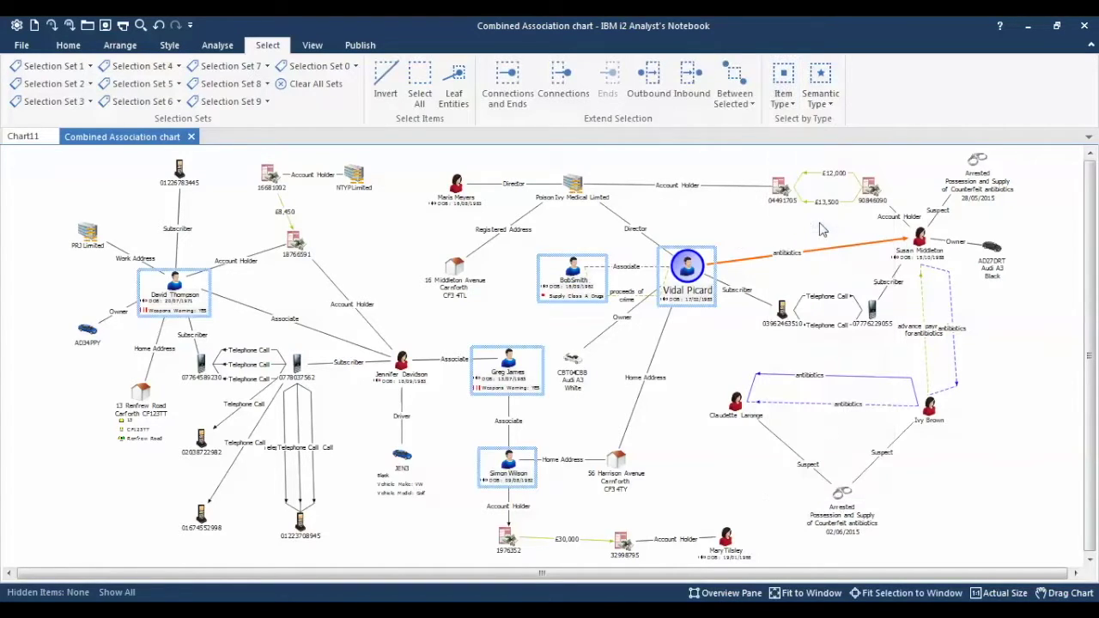
Select every Female entity, clear the selection, and show the chart at actual size
left_click(788, 96)
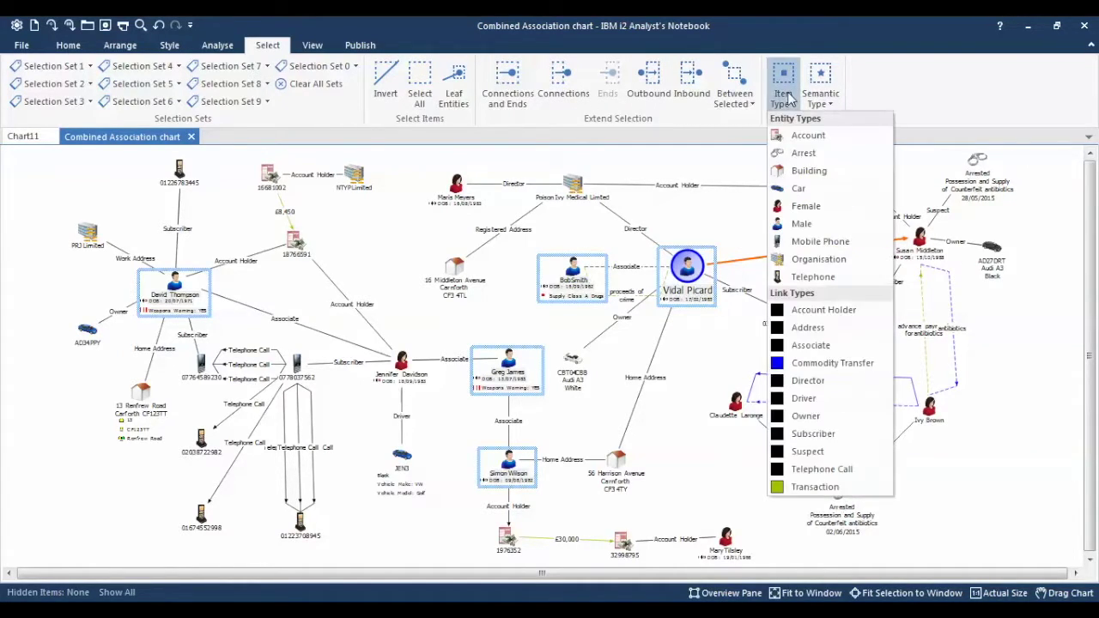
left_click(814, 207)
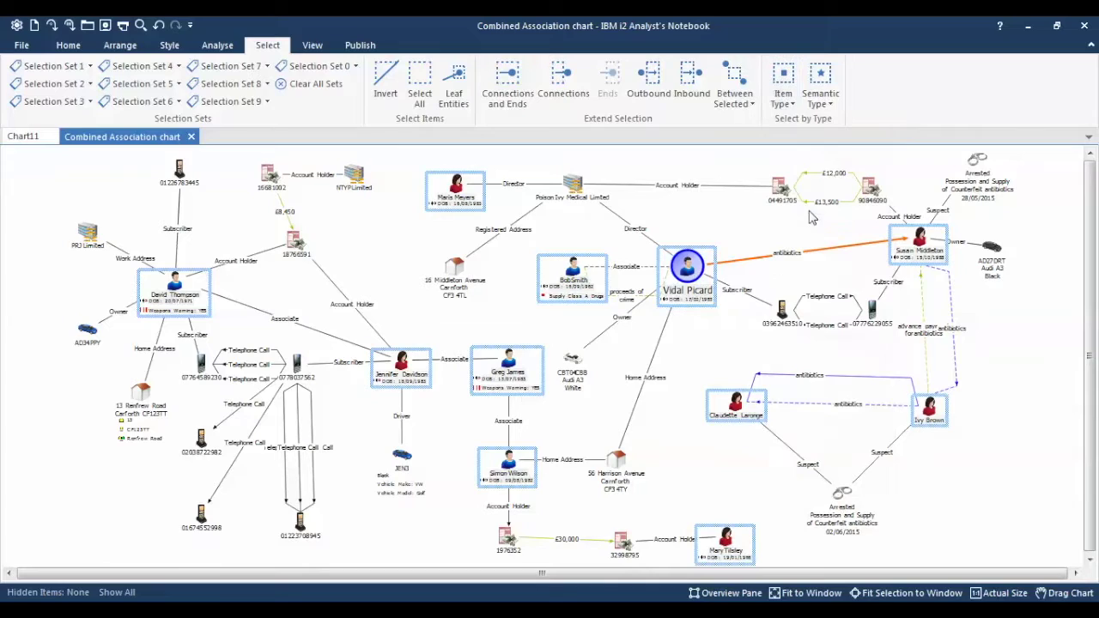
left_click(811, 218)
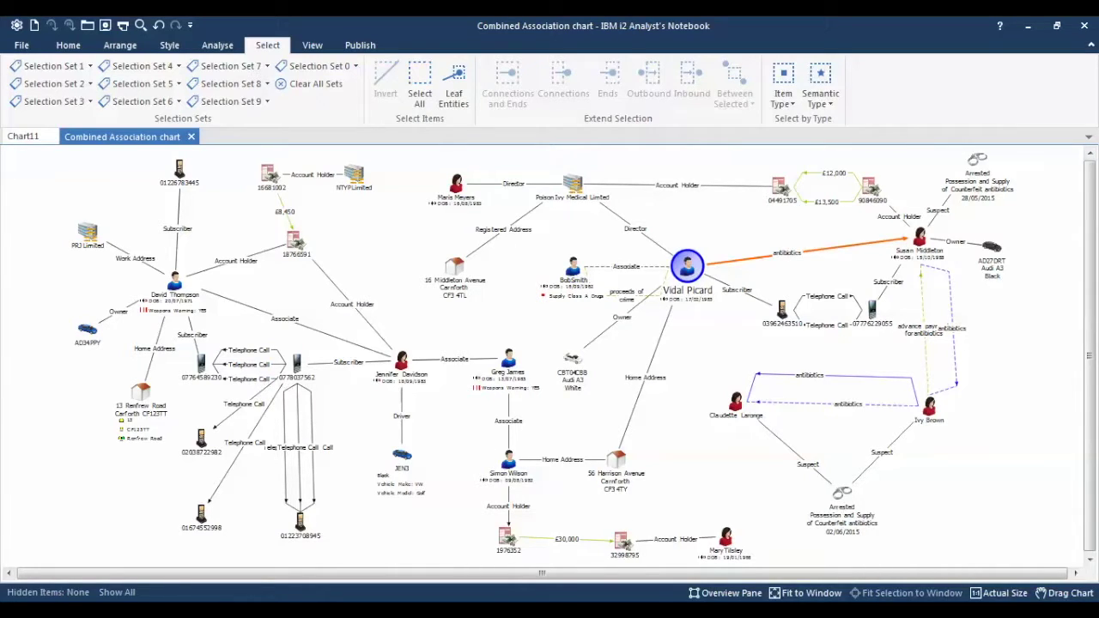
left_click(997, 597)
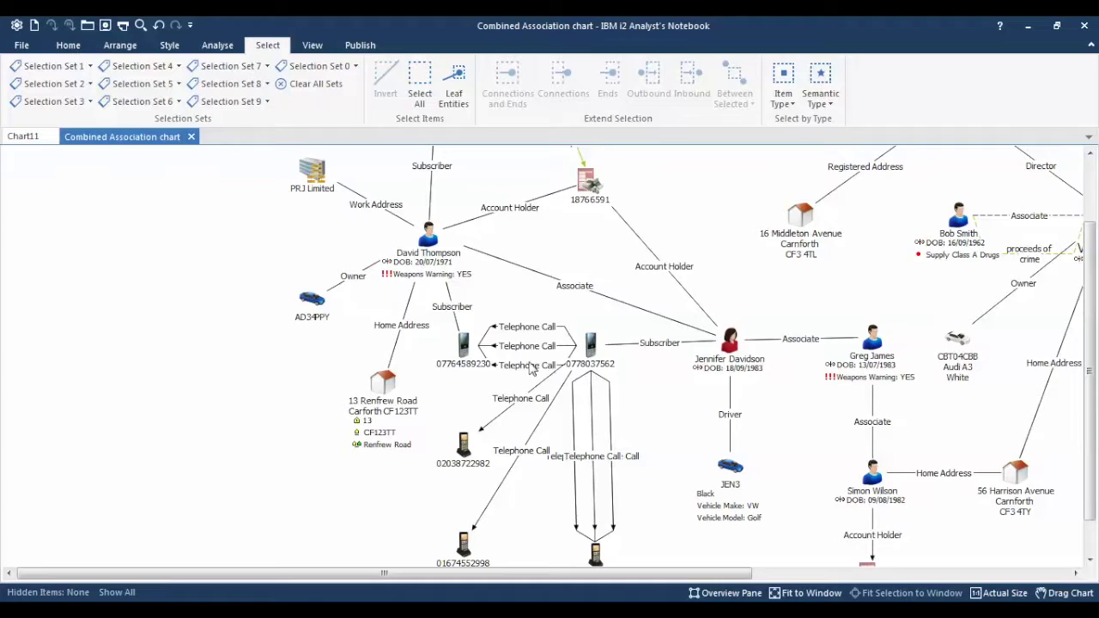
left_click_drag(462, 350, 427, 360)
left_click_drag(384, 397, 339, 391)
left_click_drag(406, 366, 394, 355)
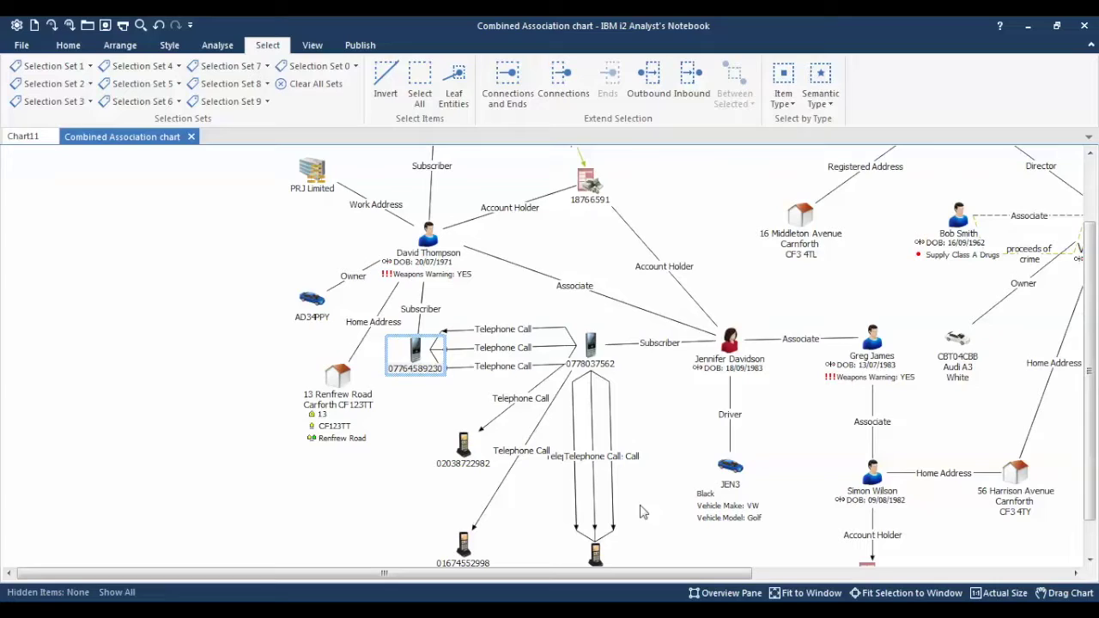
Select all Telephone Call links and spread their labels with Arrange Link Labels
left_click(782, 82)
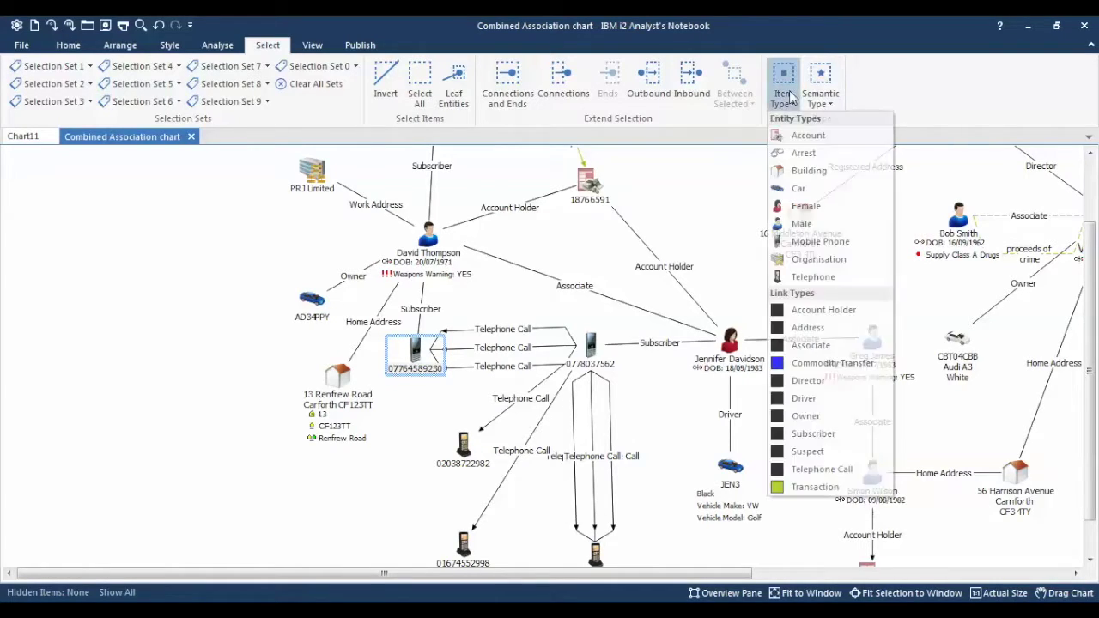
left_click(848, 469)
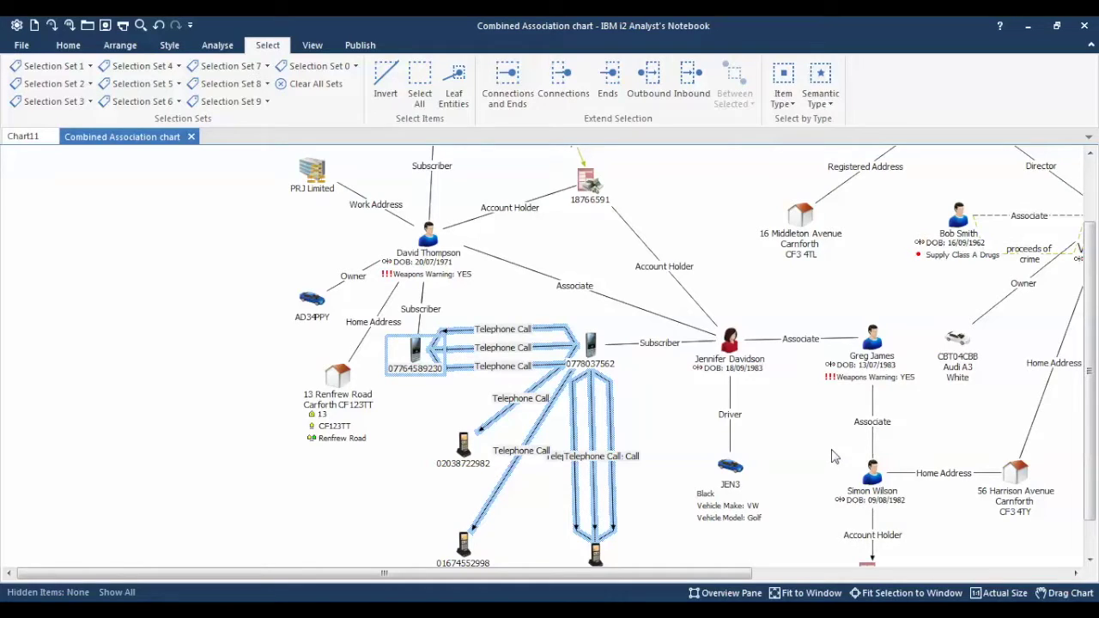
left_click(113, 47)
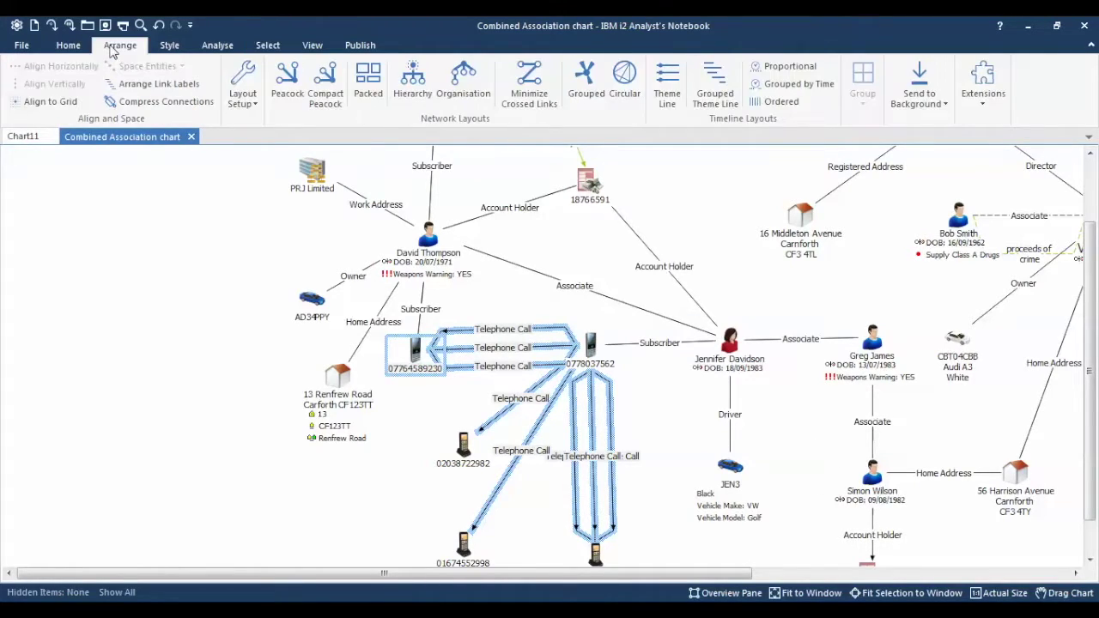
left_click(160, 84)
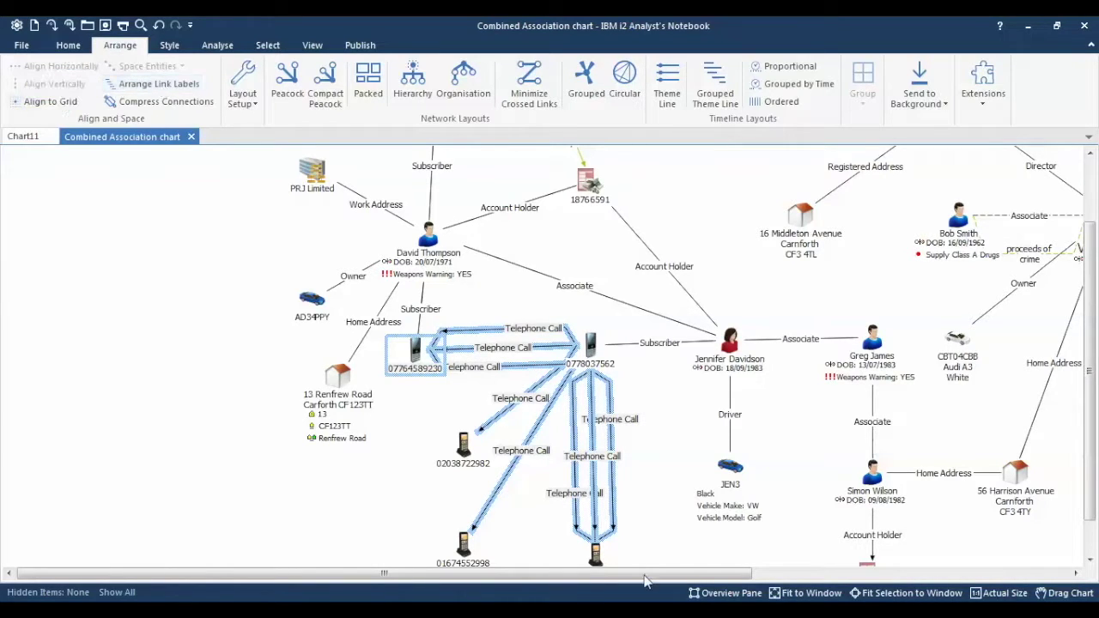
left_click(661, 502)
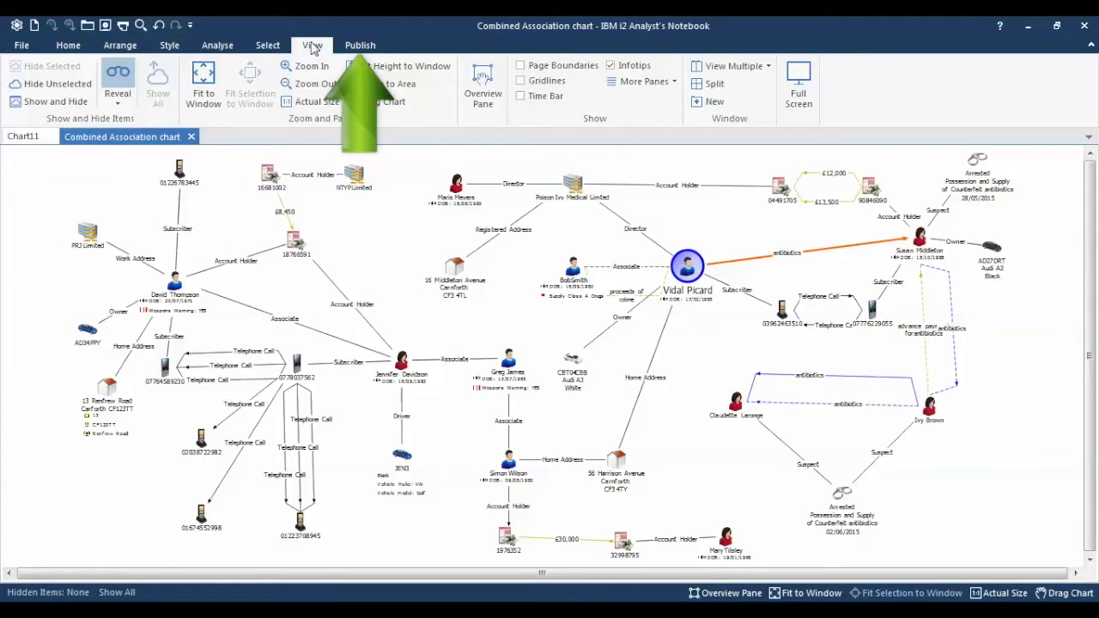
Apply Best Fit from the Publish tab so the Combined Association chart prints on one page
left_click(359, 45)
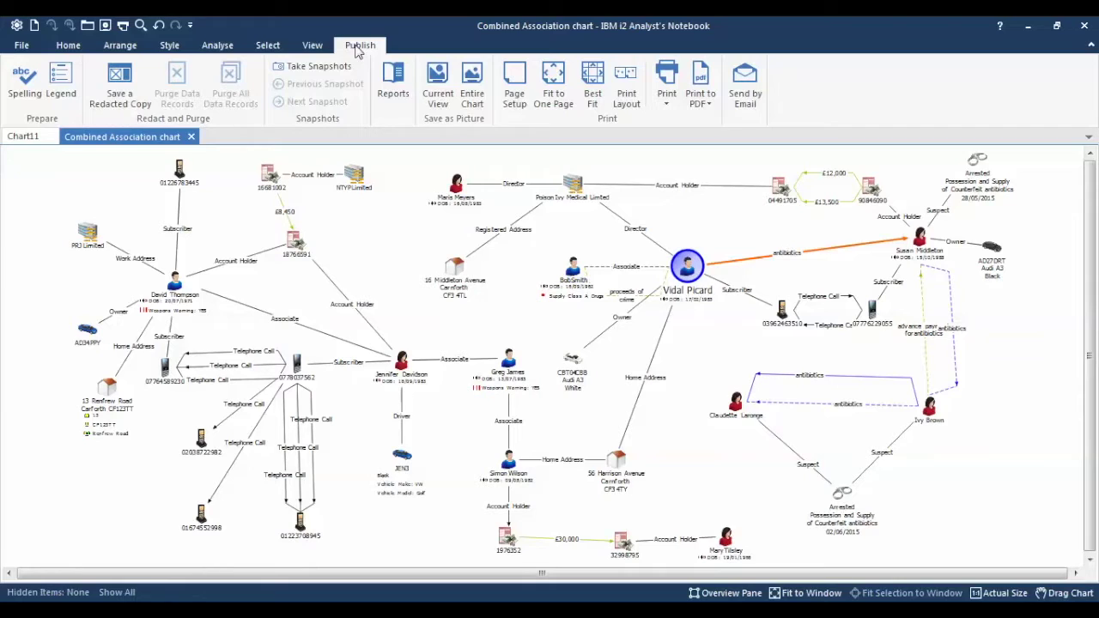
left_click(592, 86)
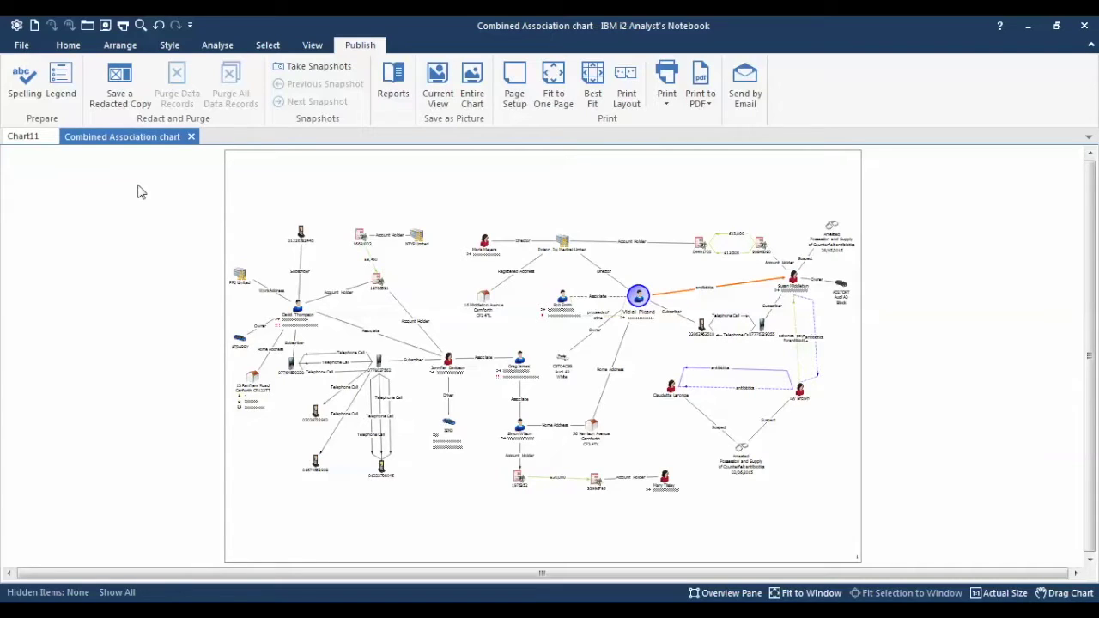
Add the Grouped and Peacock network layouts from Arrange to the Quick Access Toolbar
left_click(17, 25)
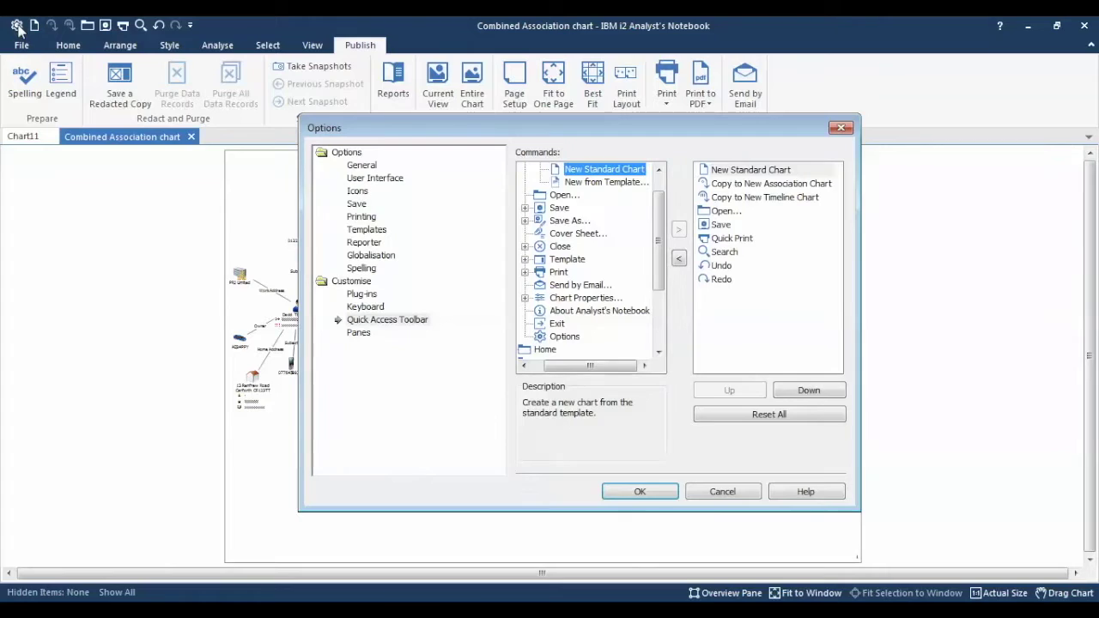
scroll(558, 265, "down", 3)
left_click(557, 265)
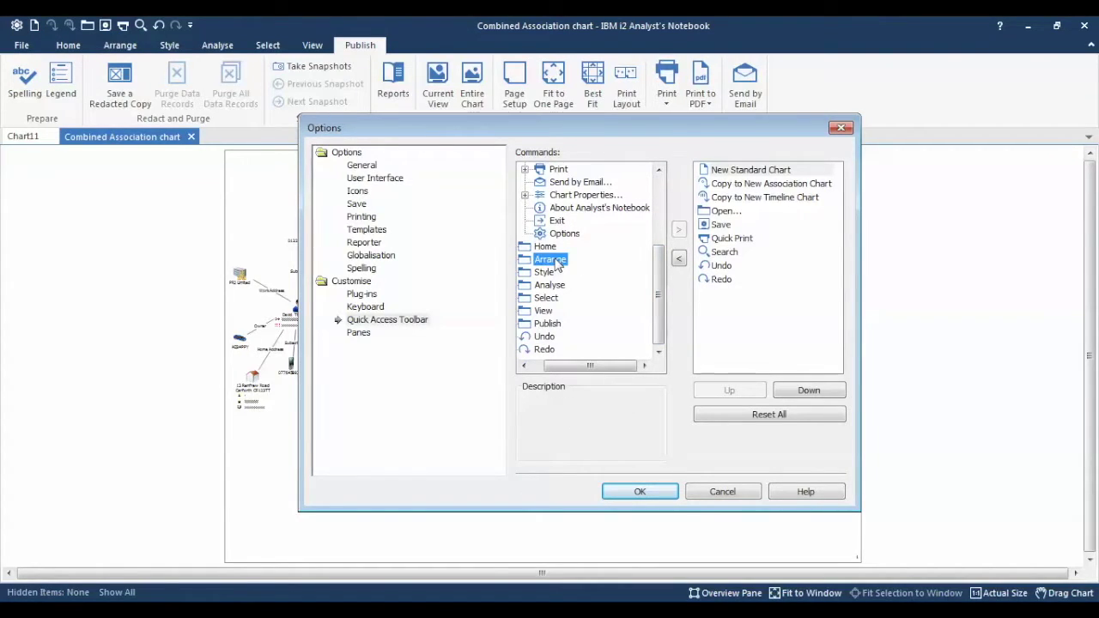
double_click(558, 264)
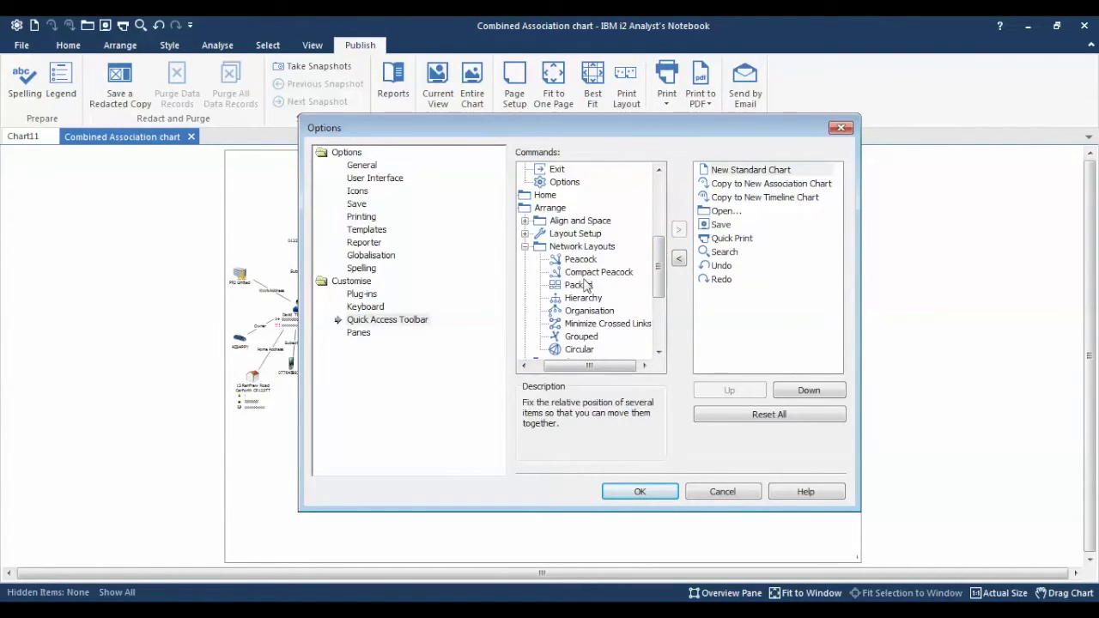
left_click(589, 338)
left_click(677, 229)
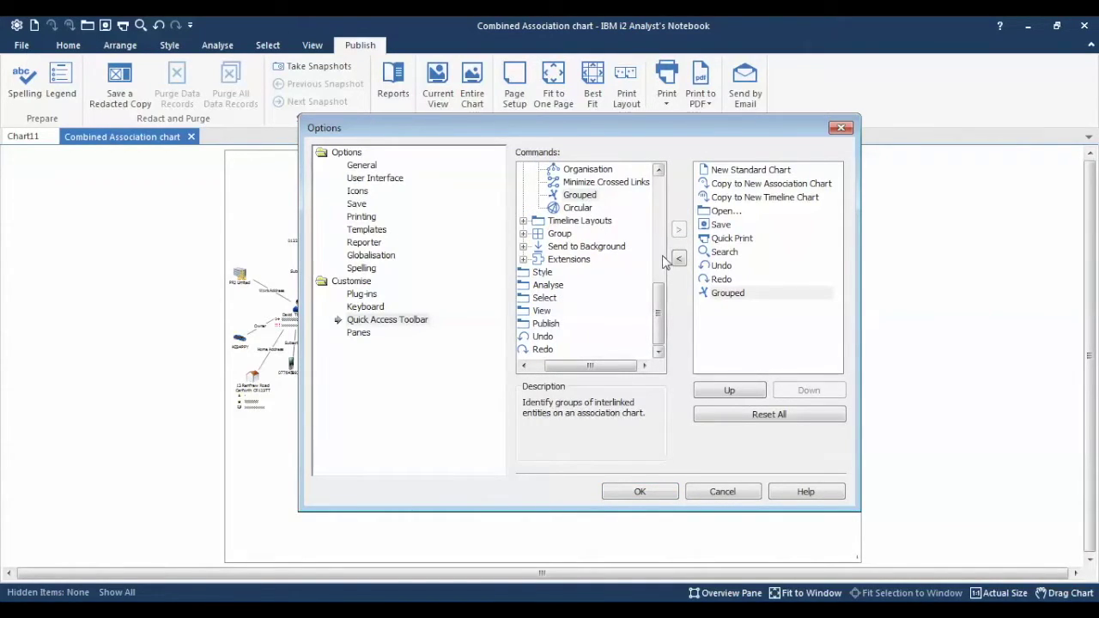
scroll(661, 263, "up", 5)
left_click(579, 298)
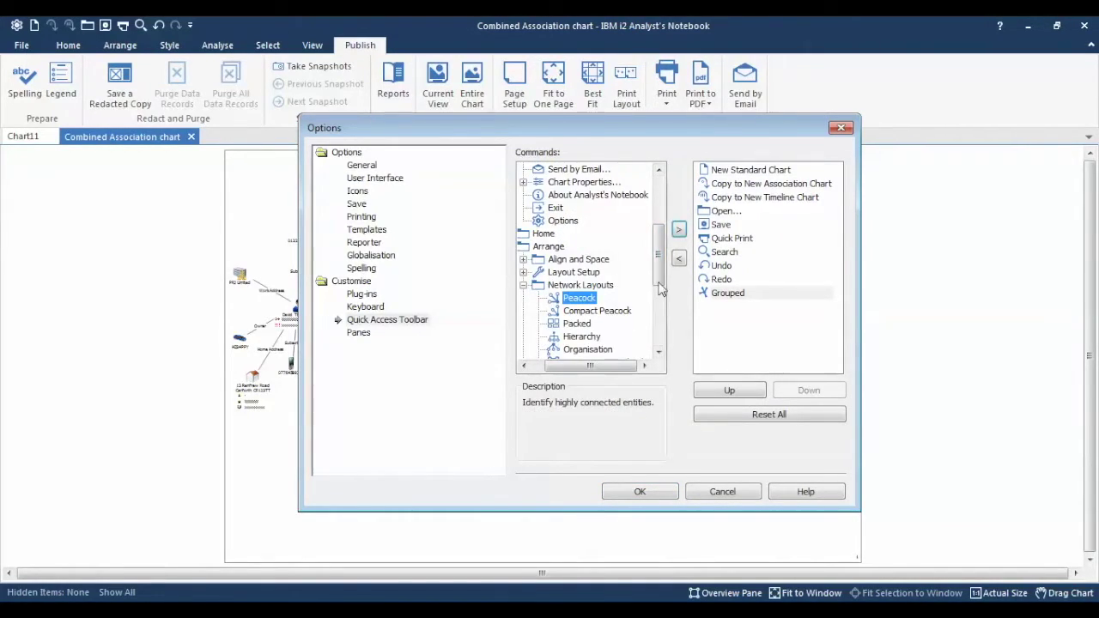
left_click(678, 230)
left_click(639, 491)
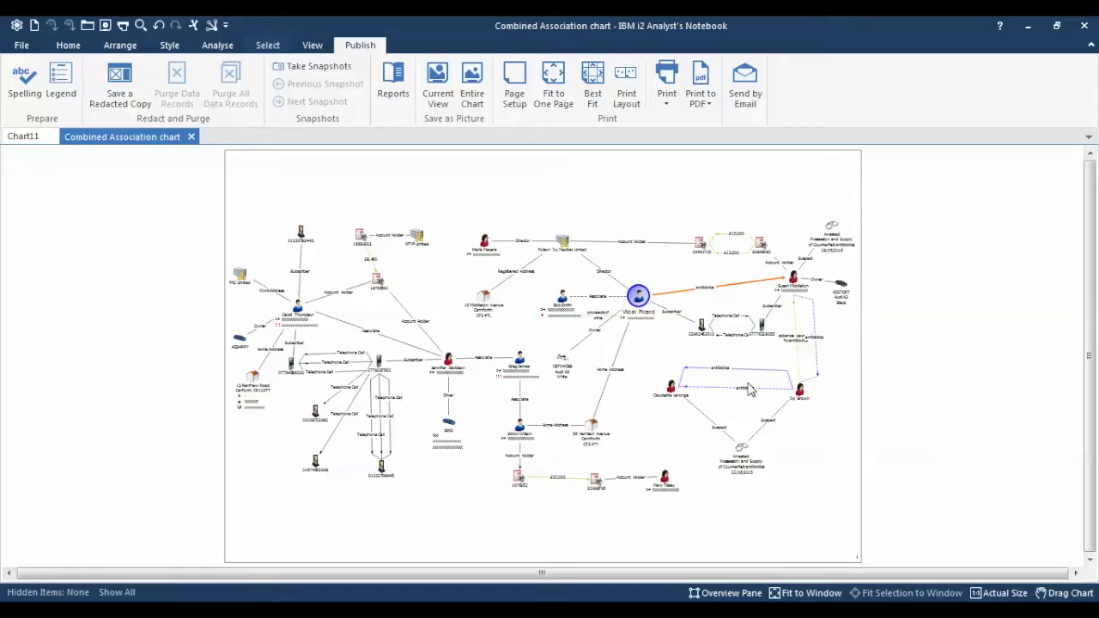
Zoom in and select the three antibiotics transfer links between the four people
scroll(747, 383, "up", 5)
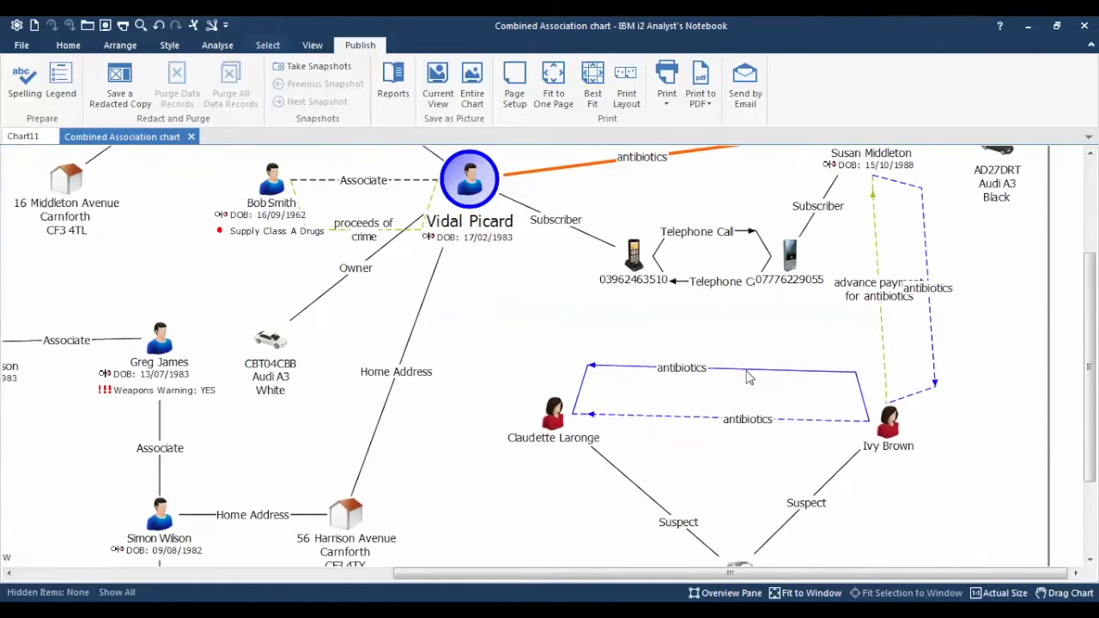
left_click(705, 370)
left_click(745, 420)
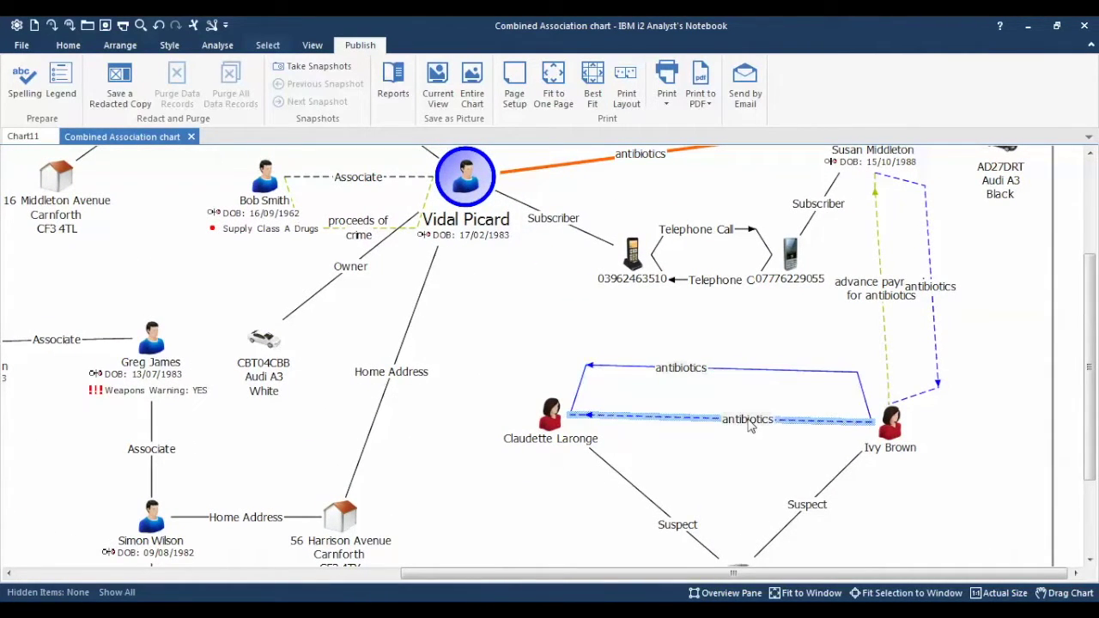
left_click(927, 294)
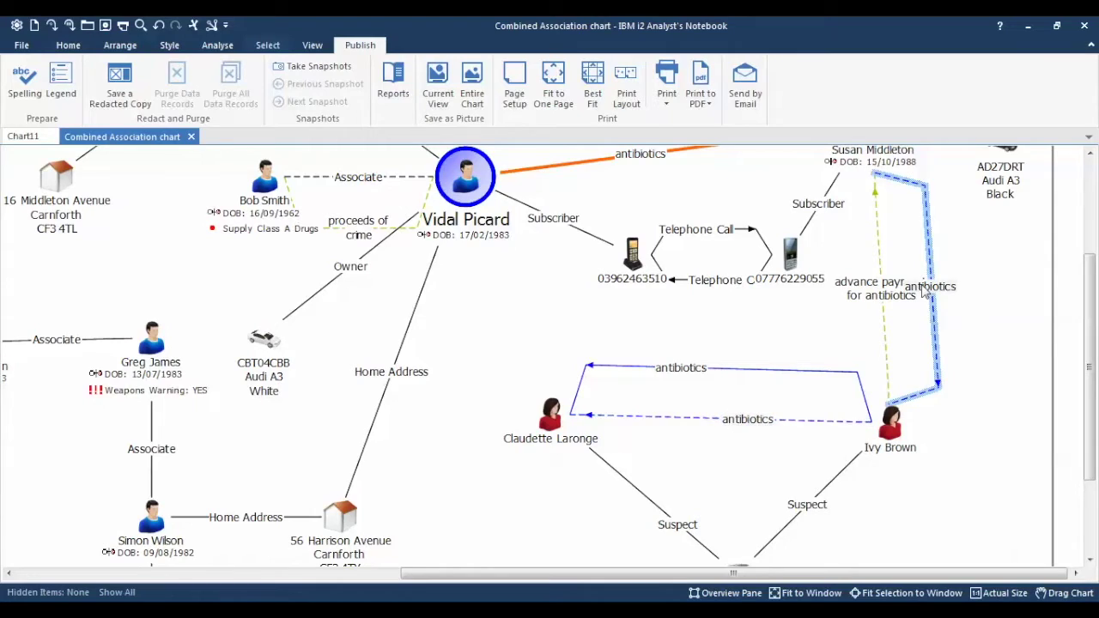
mouse_move(924, 292)
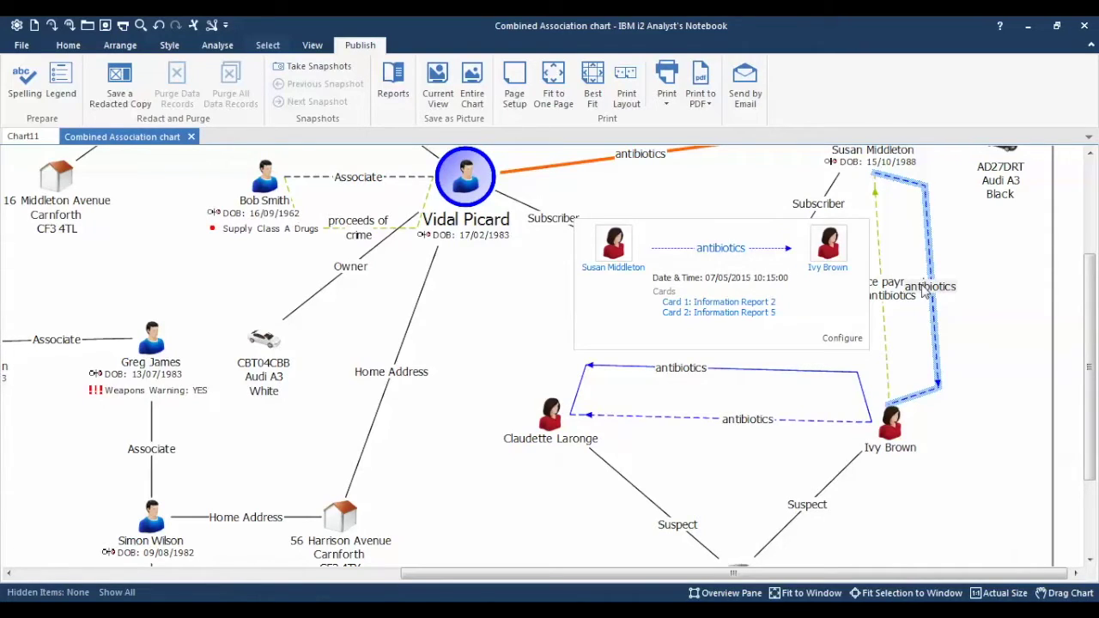
Select all Commodity Transfer links by item type and copy them to a new timeline chart
left_click(268, 45)
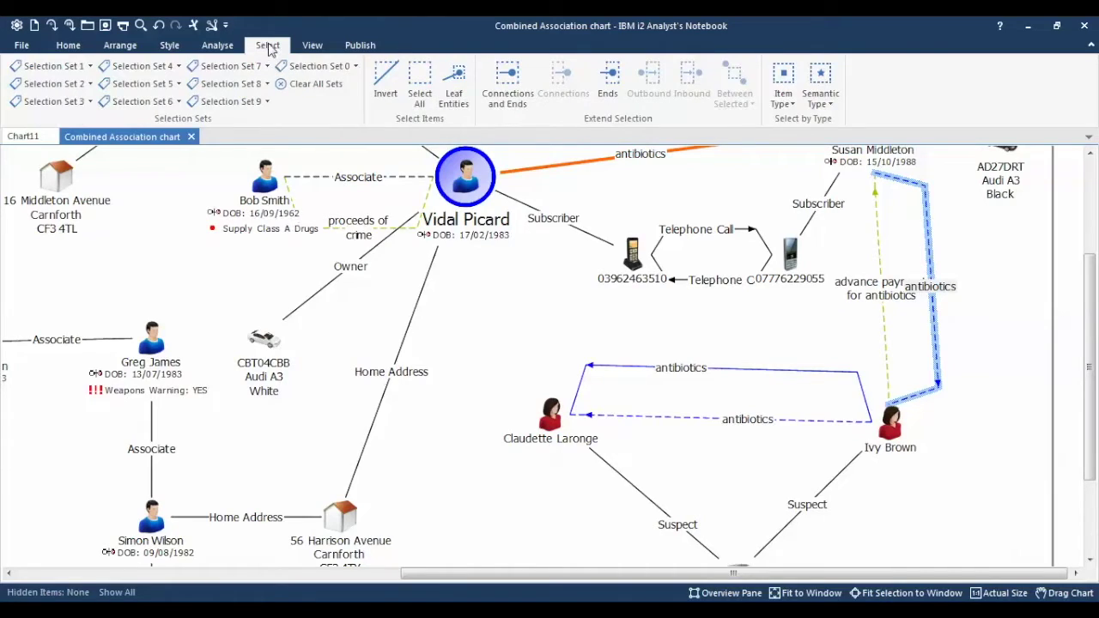
left_click(783, 86)
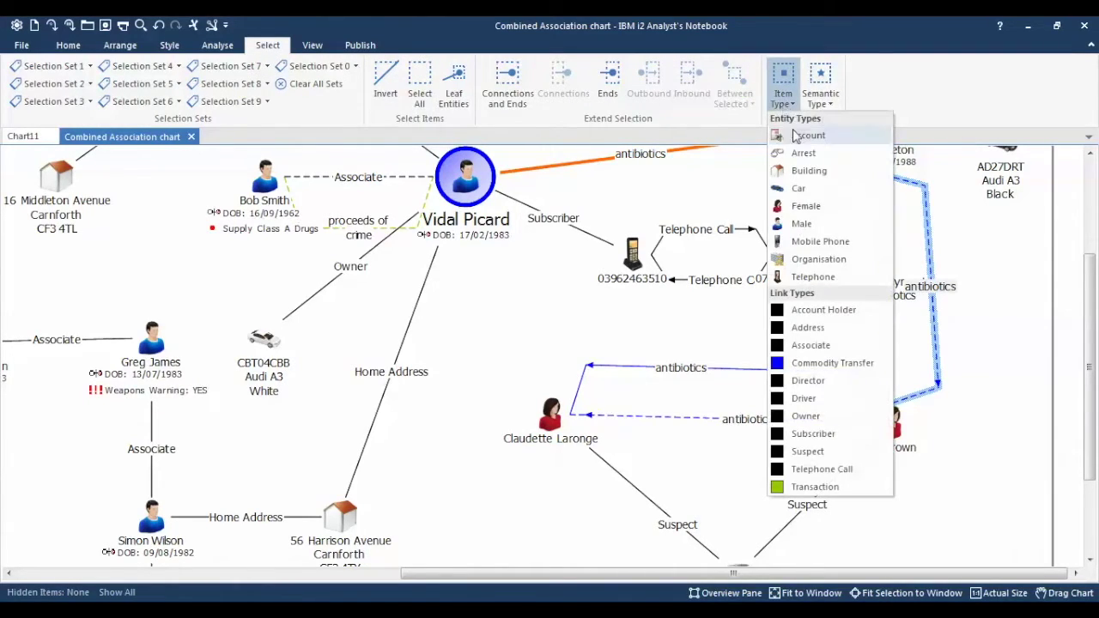
left_click(842, 363)
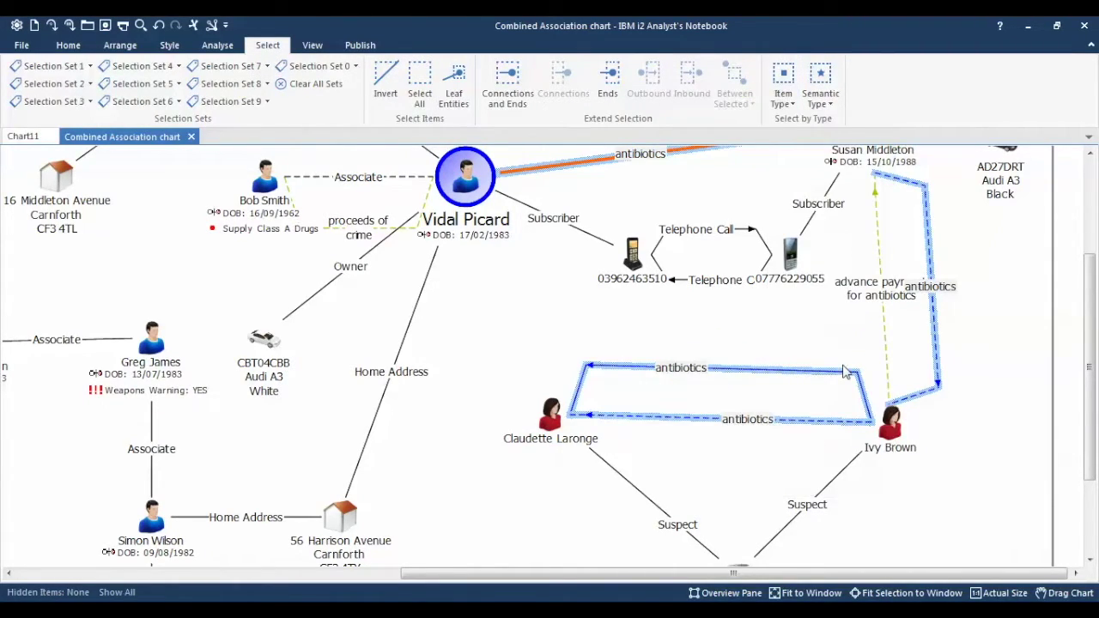
left_click(71, 27)
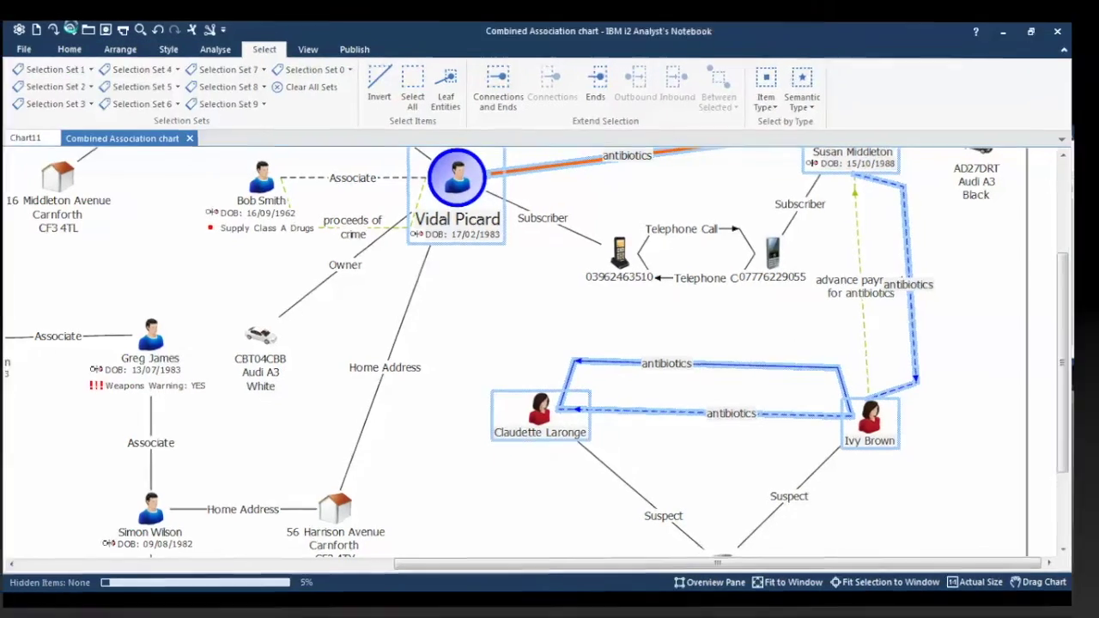